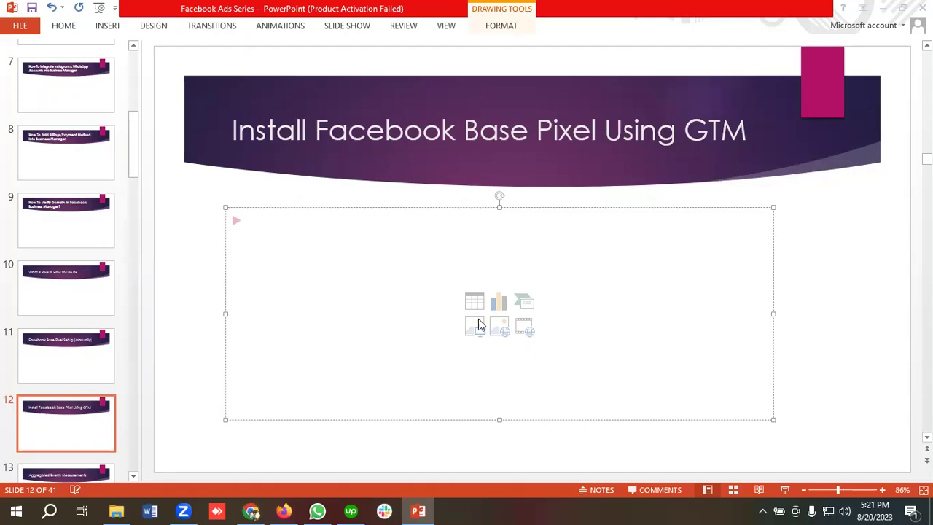
- Switch to Firefox, search for "gtm" in a new tab and open Google Tag Manager from the results
{"action": "left_click", "coordinate": [283, 510]}
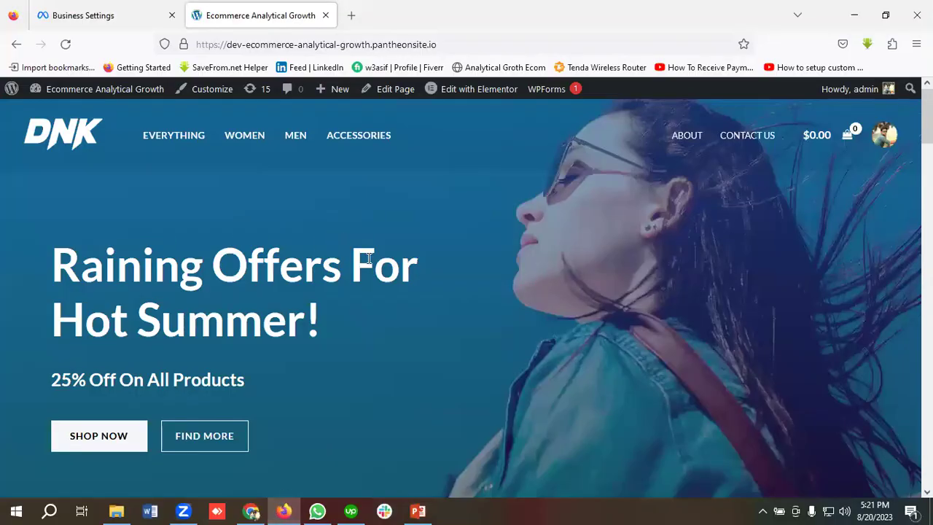
{"action": "scroll", "coordinate": [254, 238], "scroll_direction": "down", "scroll_amount": 1}
{"action": "scroll", "coordinate": [255, 234], "scroll_direction": "up", "scroll_amount": 1}
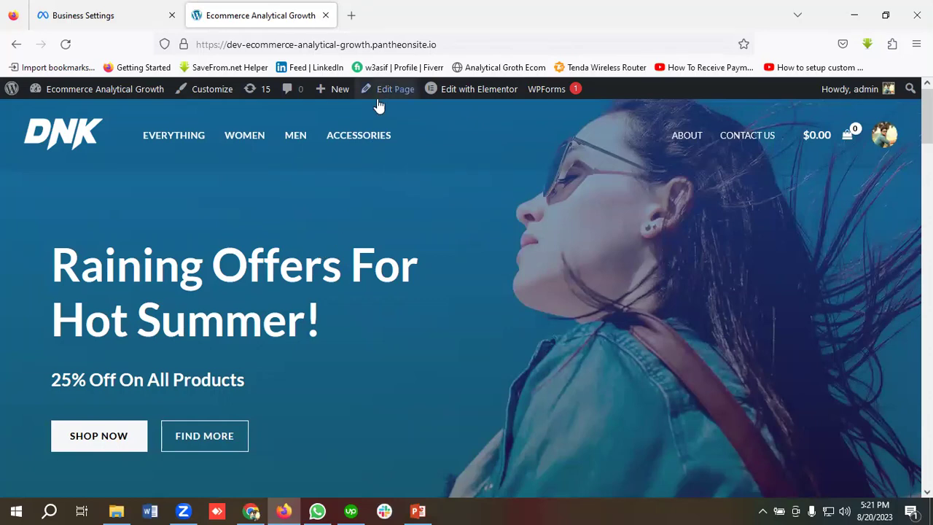
{"action": "left_click", "coordinate": [352, 15]}
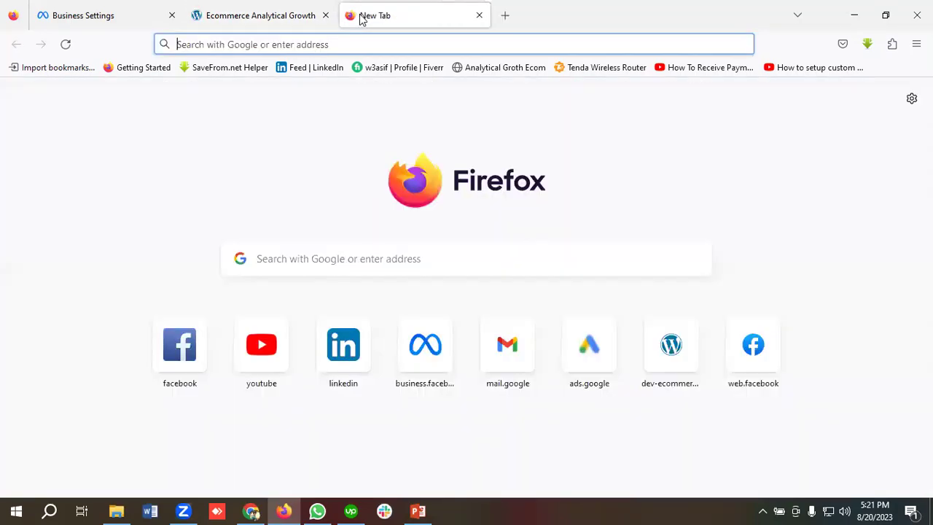
{"action": "type", "text": "gtm"}
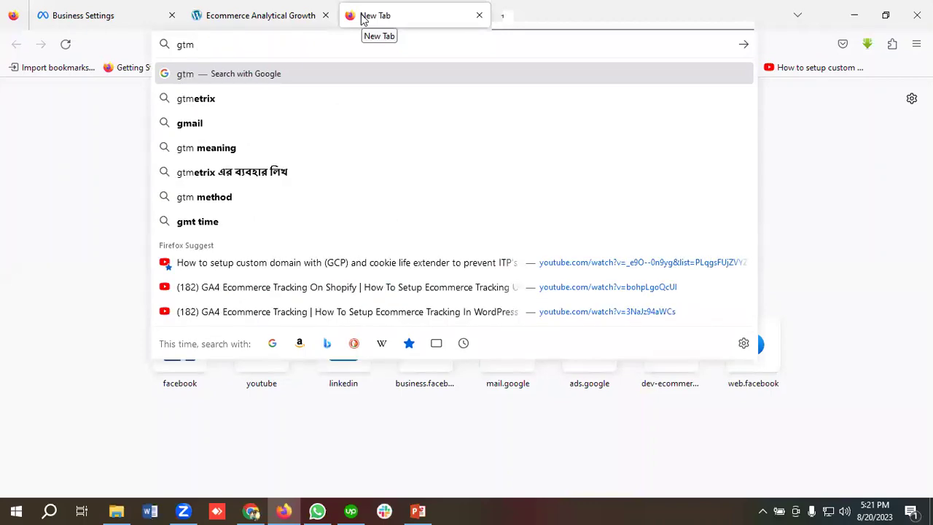
{"action": "key", "text": "Return"}
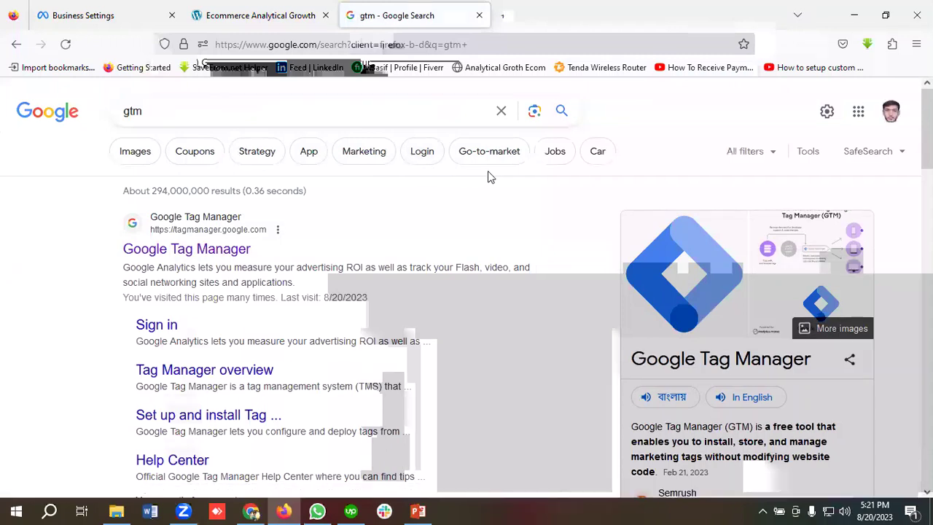
{"action": "left_click", "coordinate": [155, 253]}
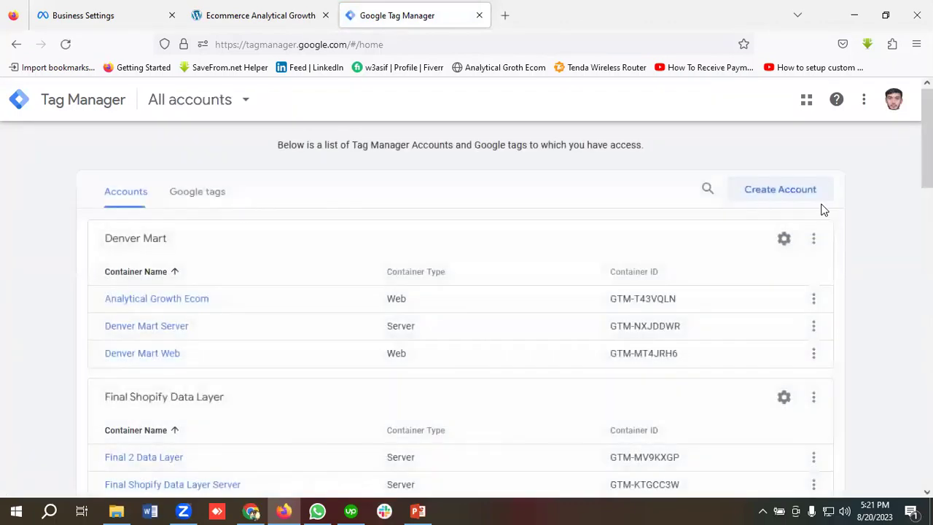
- Start a new Tag Manager account and name it "Ecommerce Analytical Growth"
{"action": "left_click", "coordinate": [758, 190]}
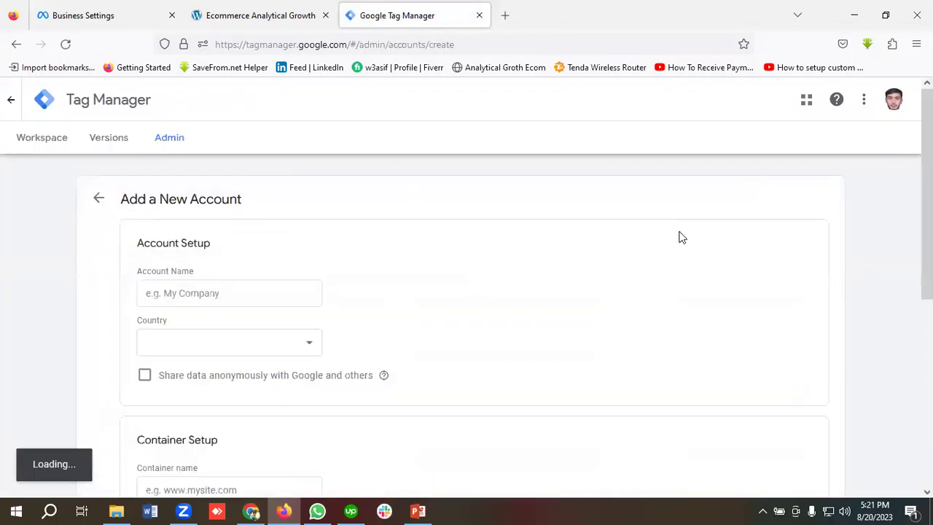
{"action": "left_click", "coordinate": [207, 293]}
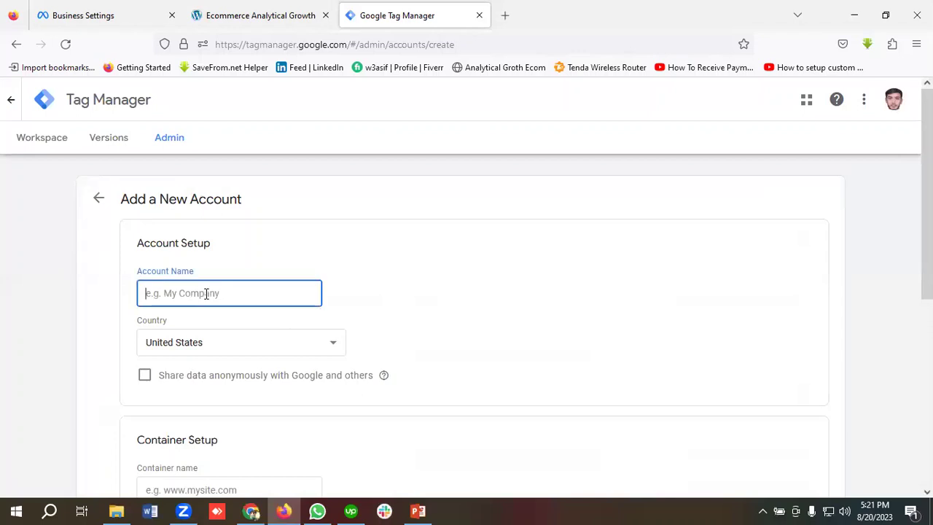
{"action": "left_click", "coordinate": [256, 16]}
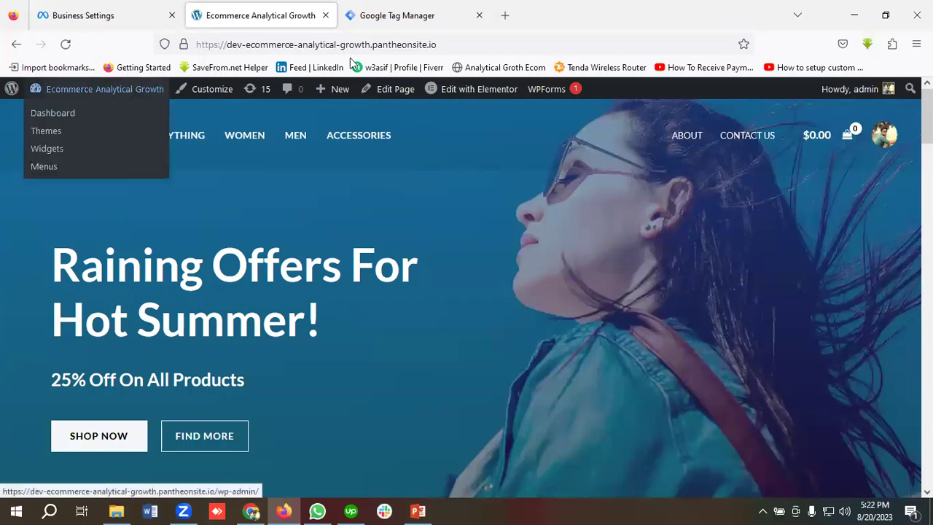
{"action": "left_click", "coordinate": [385, 12]}
{"action": "left_click", "coordinate": [192, 290]}
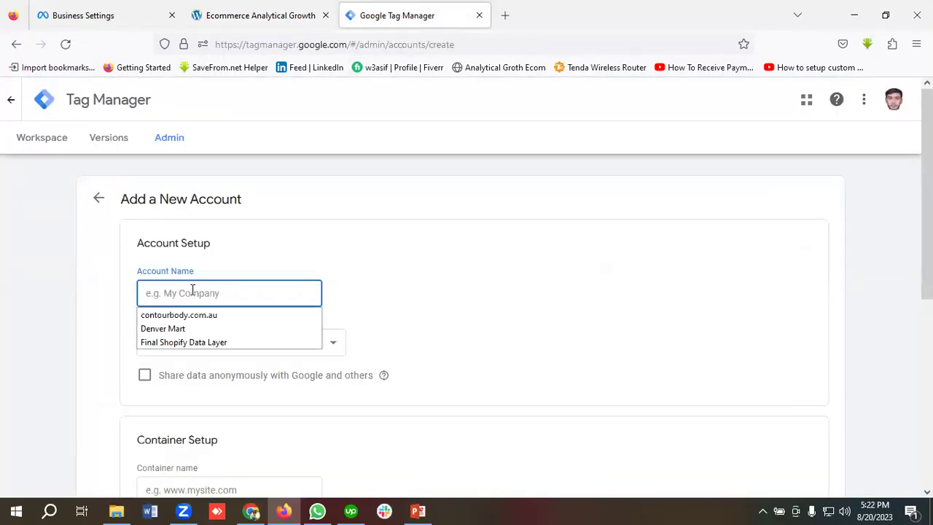
{"action": "type", "text": "Ecomm"}
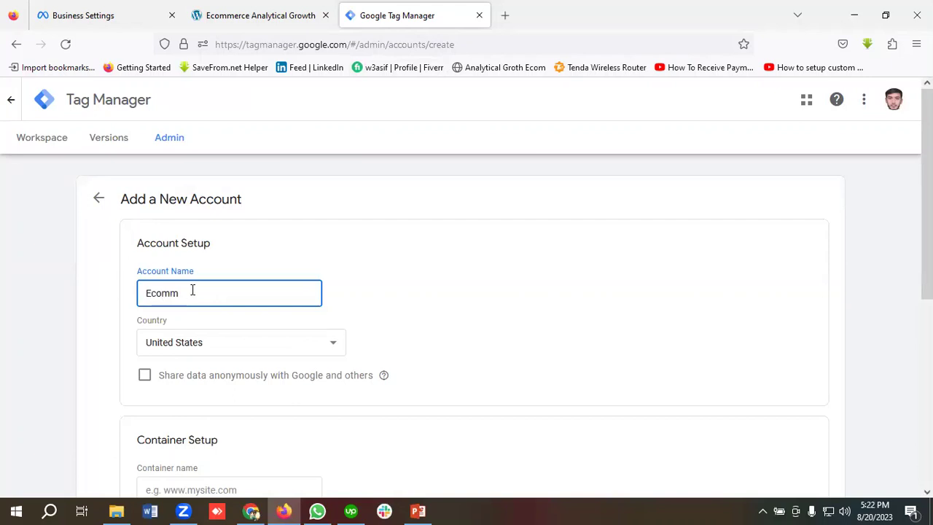
{"action": "type", "text": "erce Analytical Growth"}
- Set the account's country to Bangladesh and enable sharing data anonymously with Google and others
{"action": "scroll", "coordinate": [194, 291], "scroll_direction": "down", "scroll_amount": 2}
{"action": "left_click", "coordinate": [202, 277]}
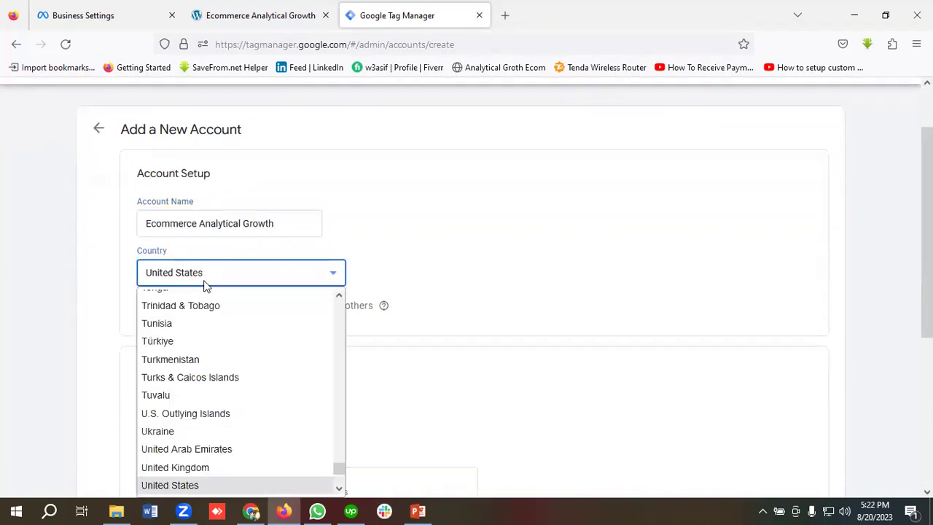
{"action": "scroll", "coordinate": [215, 375], "scroll_direction": "down", "scroll_amount": 2}
{"action": "scroll", "coordinate": [216, 375], "scroll_direction": "up", "scroll_amount": 20}
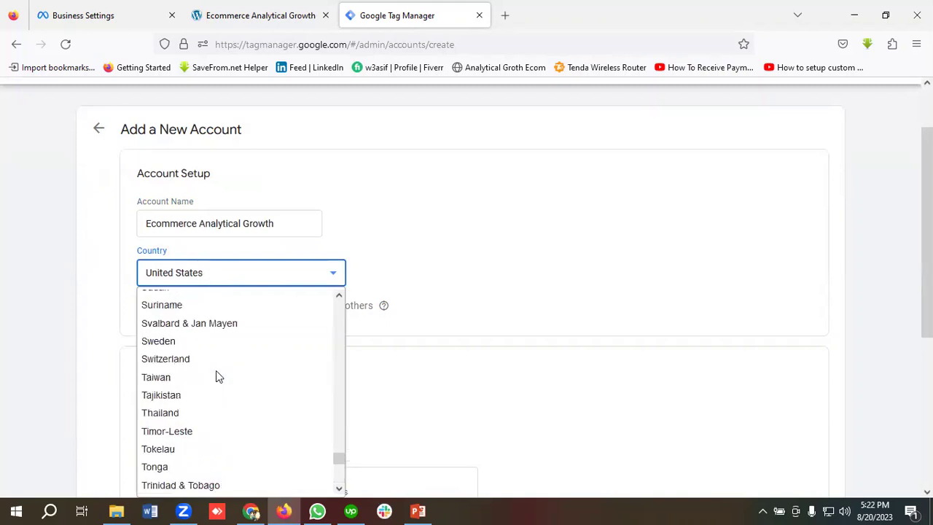
{"action": "scroll", "coordinate": [217, 377], "scroll_direction": "up", "scroll_amount": 5}
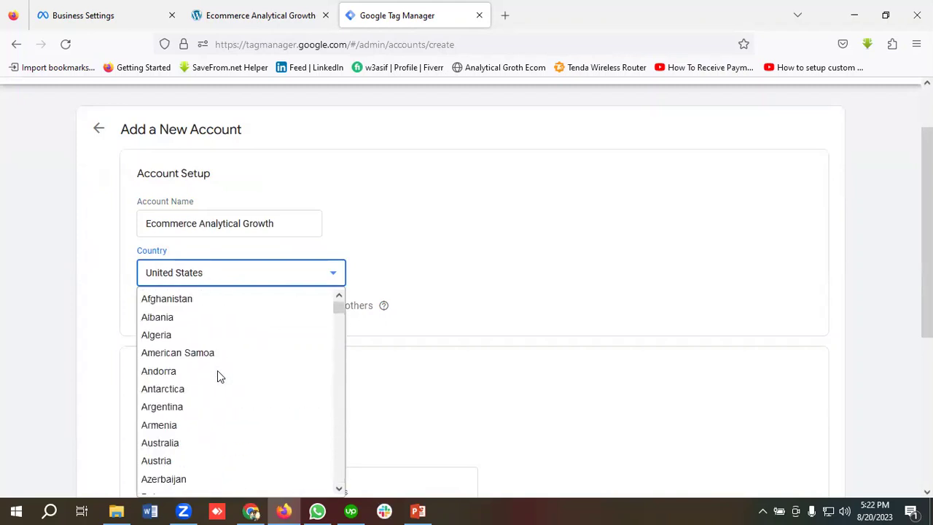
{"action": "scroll", "coordinate": [217, 375], "scroll_direction": "down", "scroll_amount": 2}
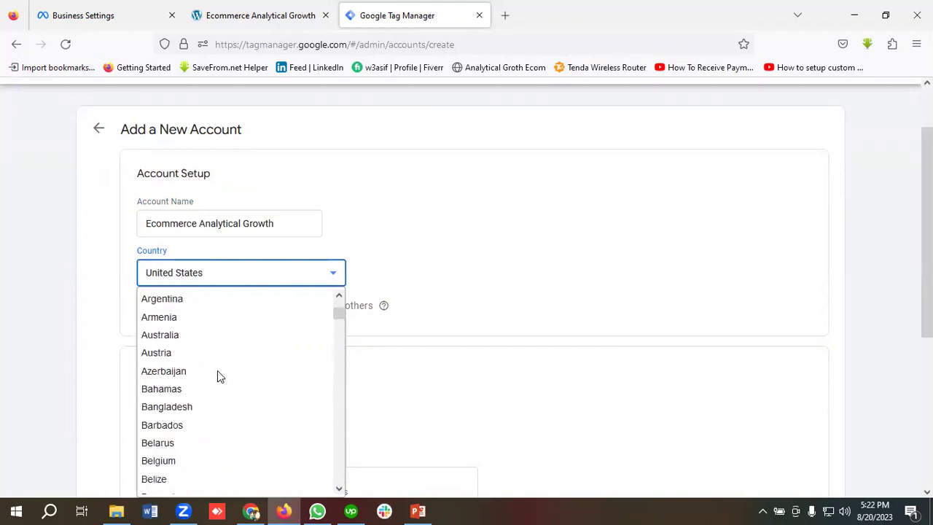
{"action": "left_click", "coordinate": [181, 409]}
{"action": "left_click", "coordinate": [144, 307]}
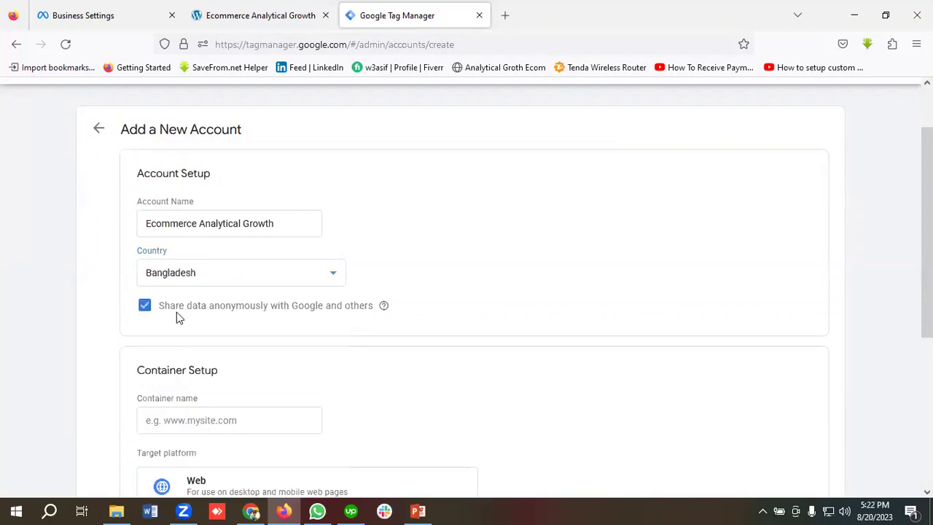
- Copy the account name into the container name and extend it to "Ecommerce Analytical Growth | Web"
{"action": "scroll", "coordinate": [248, 311], "scroll_direction": "down", "scroll_amount": 1}
{"action": "scroll", "coordinate": [248, 311], "scroll_direction": "down", "scroll_amount": 3}
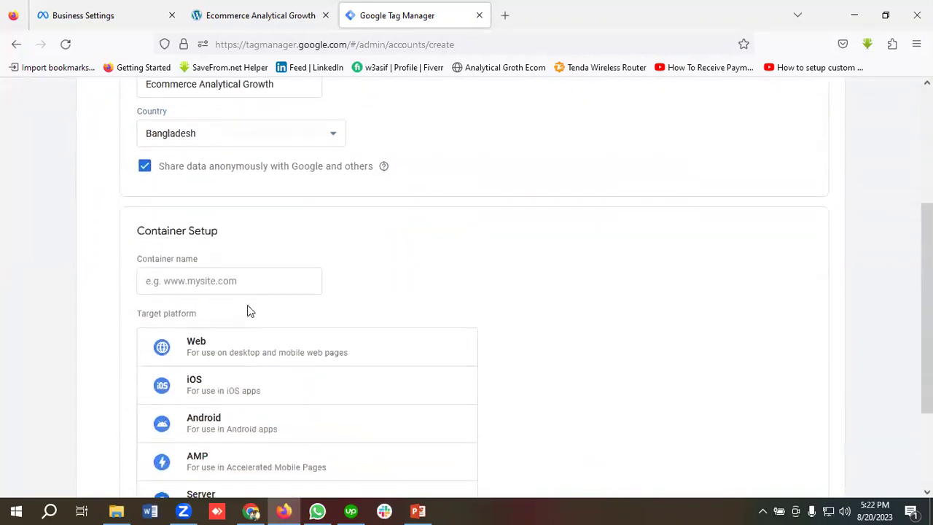
{"action": "scroll", "coordinate": [195, 312], "scroll_direction": "up", "scroll_amount": 2}
{"action": "scroll", "coordinate": [195, 312], "scroll_direction": "down", "scroll_amount": 2}
{"action": "scroll", "coordinate": [229, 283], "scroll_direction": "up", "scroll_amount": 3}
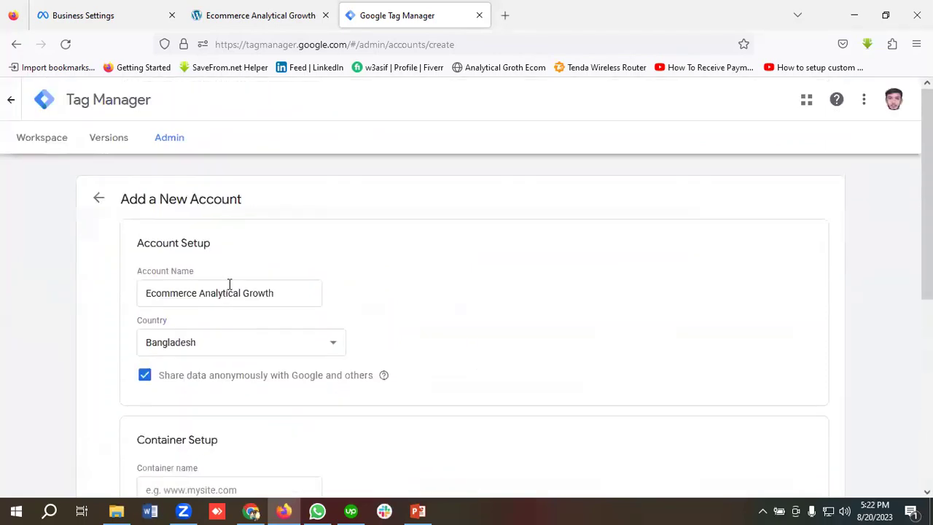
{"action": "left_click_drag", "start_coordinate": [302, 293], "coordinate": [141, 284]}
{"action": "key", "text": "ctrl+c"}
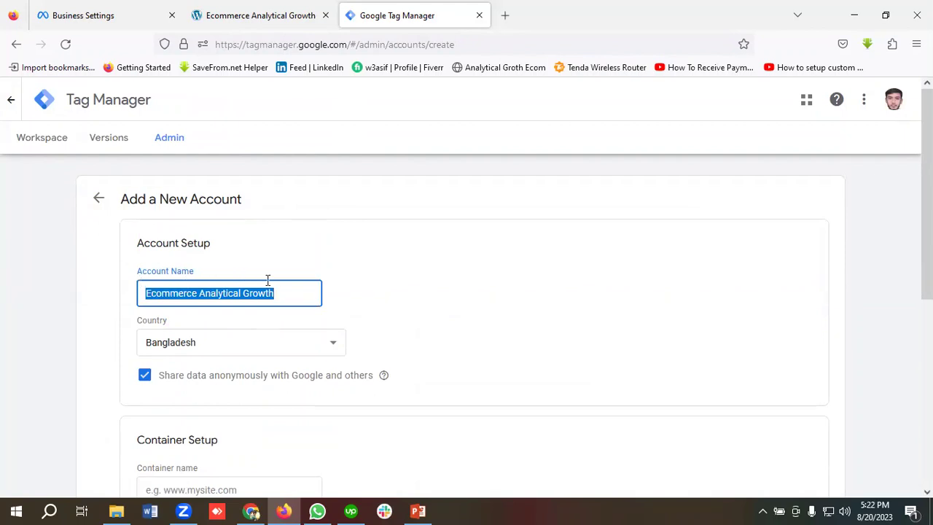
{"action": "scroll", "coordinate": [281, 277], "scroll_direction": "down", "scroll_amount": 3}
{"action": "left_click", "coordinate": [208, 282]}
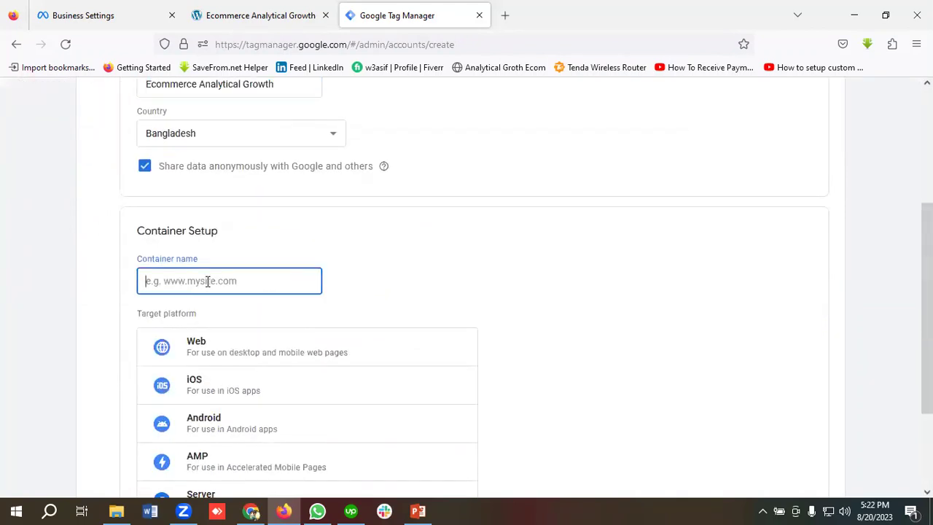
{"action": "key", "text": "ctrl+v"}
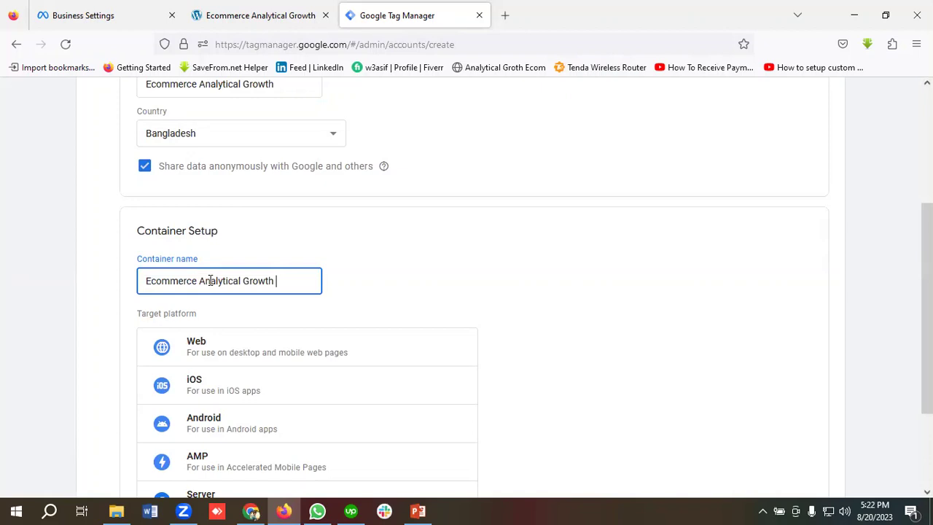
{"action": "type", "text": "| Web"}
- Choose Web as the container's target platform and submit the new account for creation
{"action": "scroll", "coordinate": [210, 281], "scroll_direction": "down", "scroll_amount": 2}
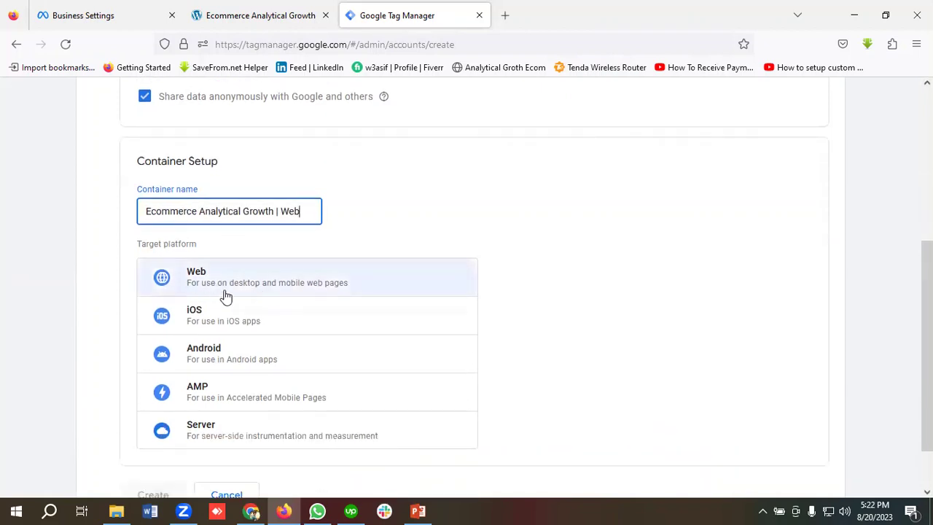
{"action": "left_click", "coordinate": [216, 281]}
{"action": "scroll", "coordinate": [219, 306], "scroll_direction": "down", "scroll_amount": 2}
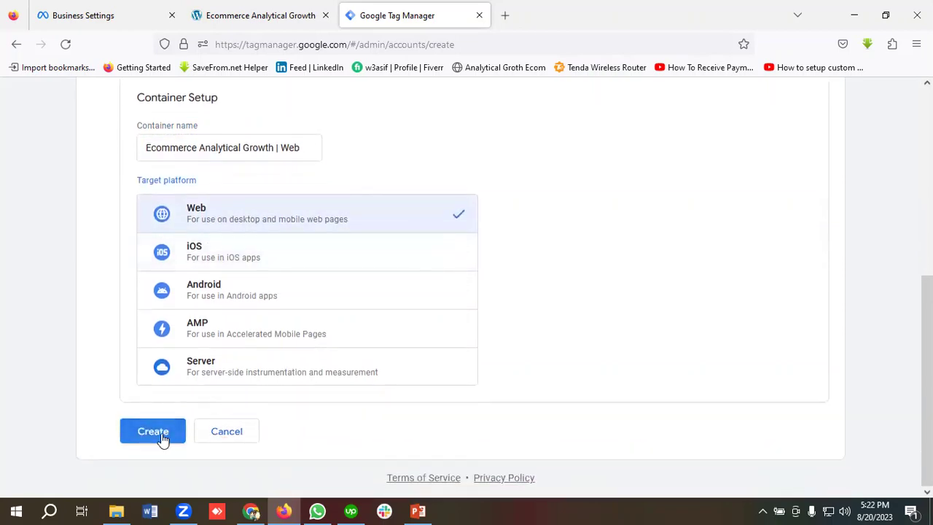
{"action": "left_click", "coordinate": [143, 436]}
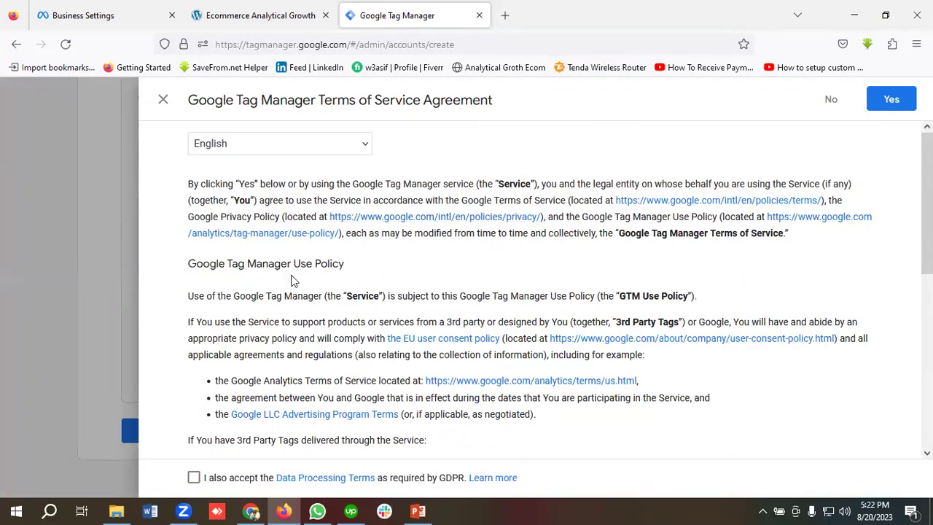
- Accept the Data Processing Terms required by GDPR and agree to the Google Tag Manager Terms of Service
{"action": "scroll", "coordinate": [300, 313], "scroll_direction": "down", "scroll_amount": 3}
{"action": "left_click", "coordinate": [194, 477]}
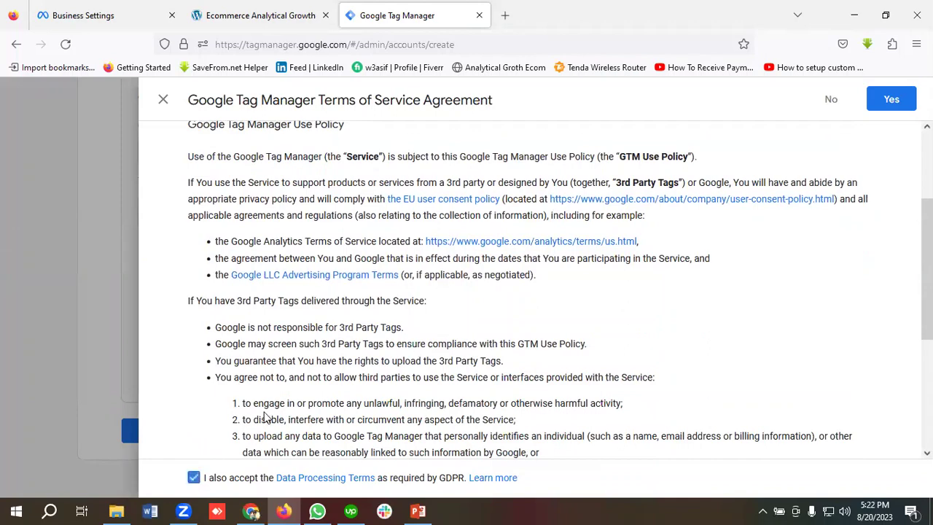
{"action": "left_click", "coordinate": [886, 107]}
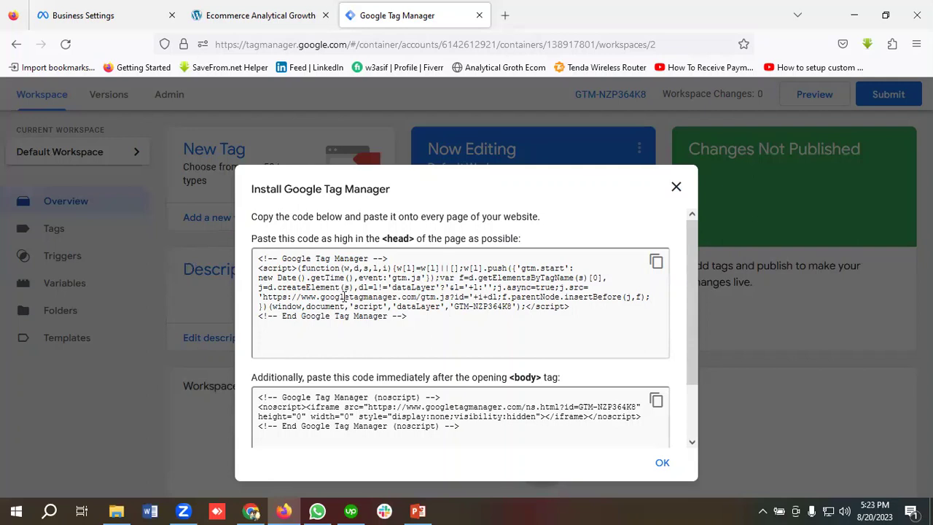
- Review the Tag Manager install code, return to the ecommerce site and open its WordPress dashboard at /wp-admin/
{"action": "scroll", "coordinate": [346, 297], "scroll_direction": "down", "scroll_amount": 1}
{"action": "scroll", "coordinate": [412, 321], "scroll_direction": "up", "scroll_amount": 1}
{"action": "left_click", "coordinate": [280, 17]}
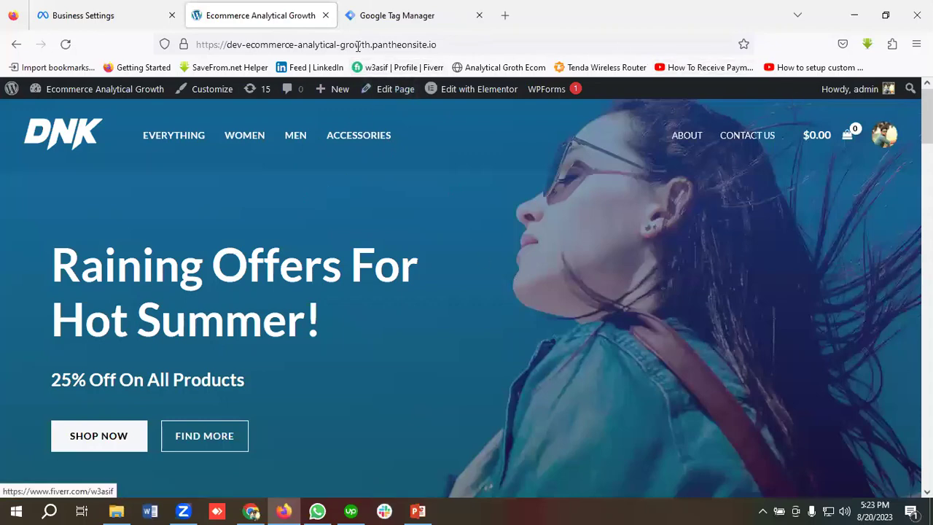
{"action": "left_click", "coordinate": [451, 46]}
{"action": "left_click", "coordinate": [475, 45]}
{"action": "type", "text": "/w"}
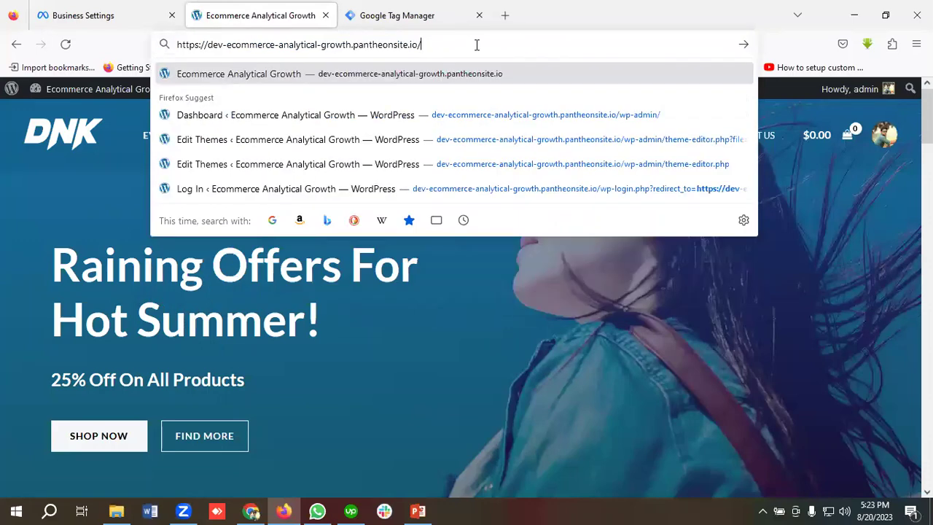
{"action": "key", "text": "Return"}
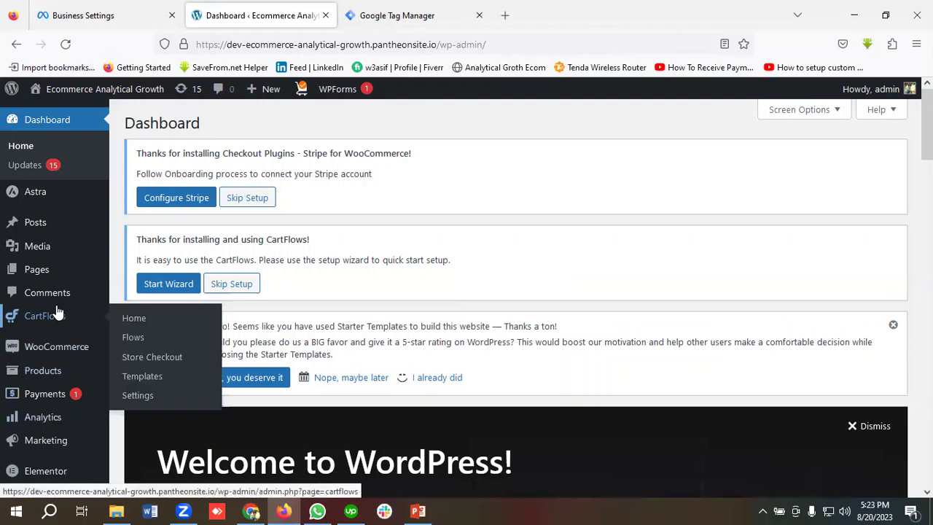
- Go to the WordPress page for adding new plugins and search for "Insert Header Footer"
{"action": "scroll", "coordinate": [58, 309], "scroll_direction": "down", "scroll_amount": 2}
{"action": "scroll", "coordinate": [58, 311], "scroll_direction": "down", "scroll_amount": 1}
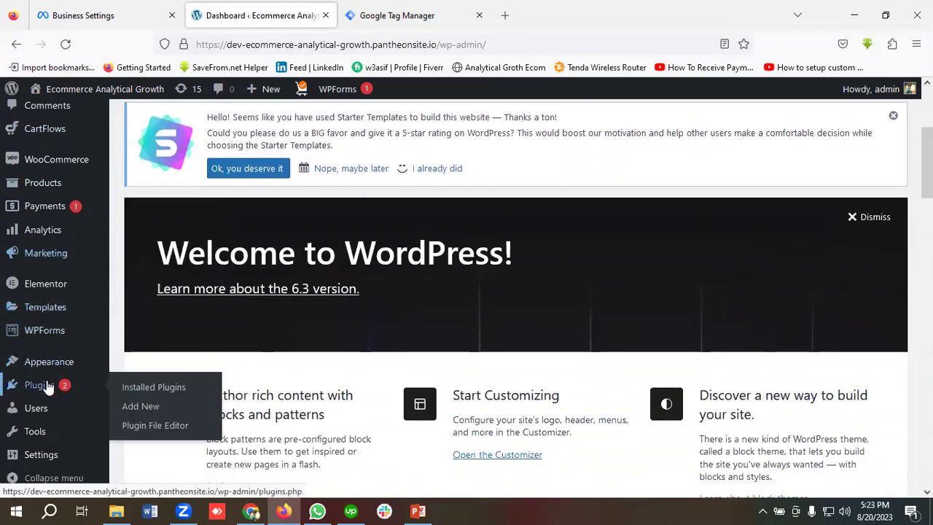
{"action": "left_click", "coordinate": [151, 411]}
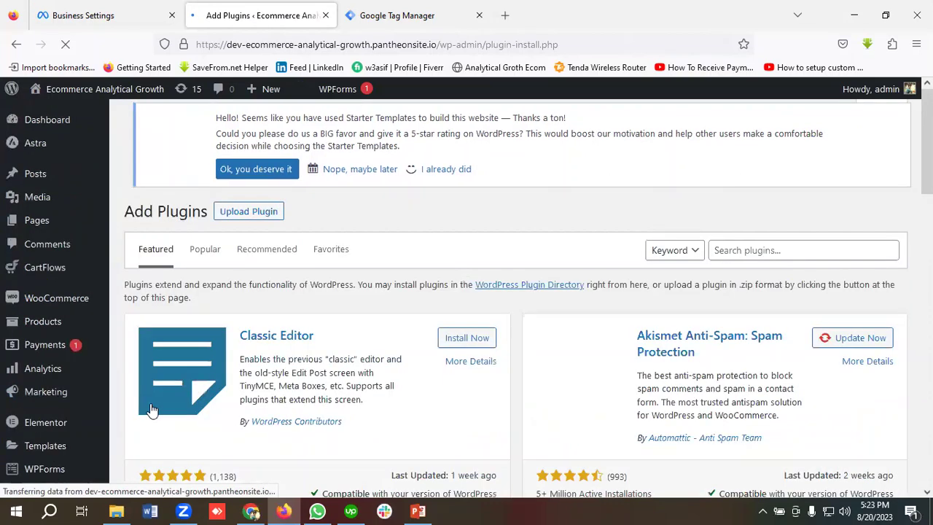
{"action": "left_click", "coordinate": [769, 252]}
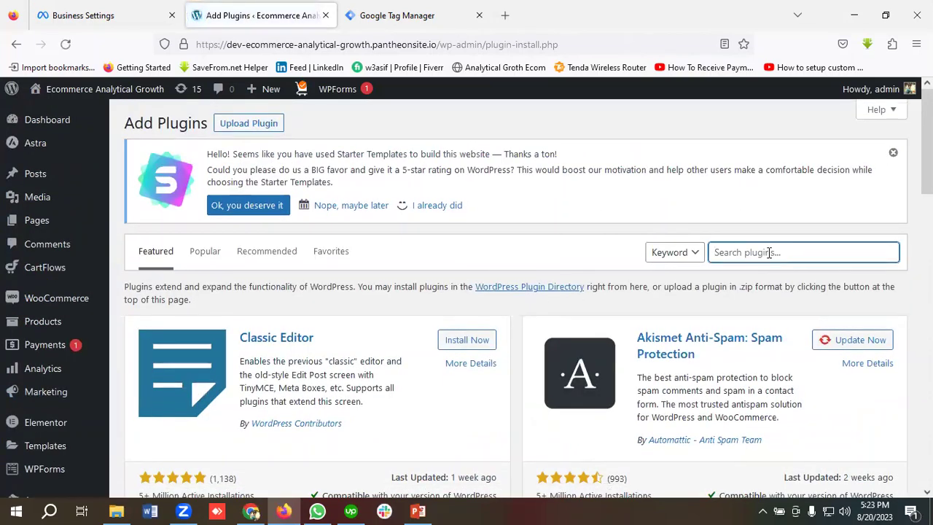
{"action": "type", "text": "Insert Header"}
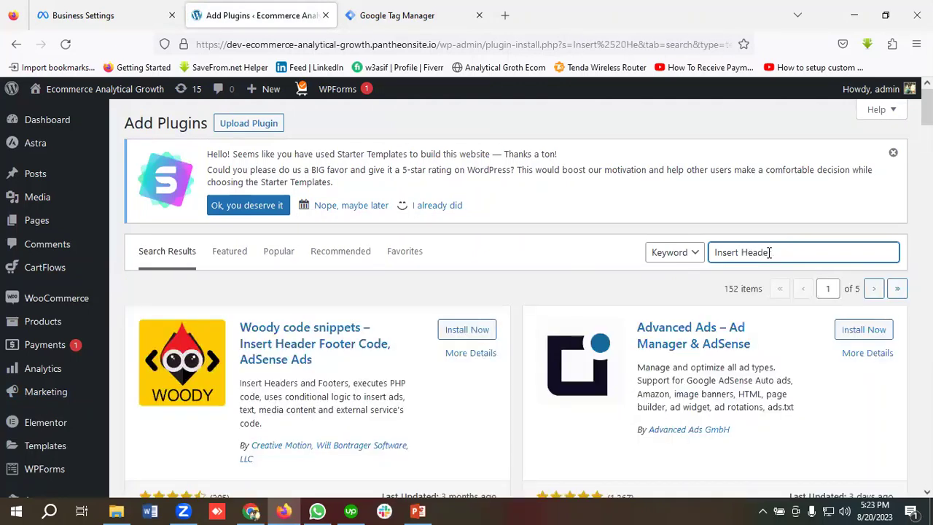
{"action": "type", "text": " Footer"}
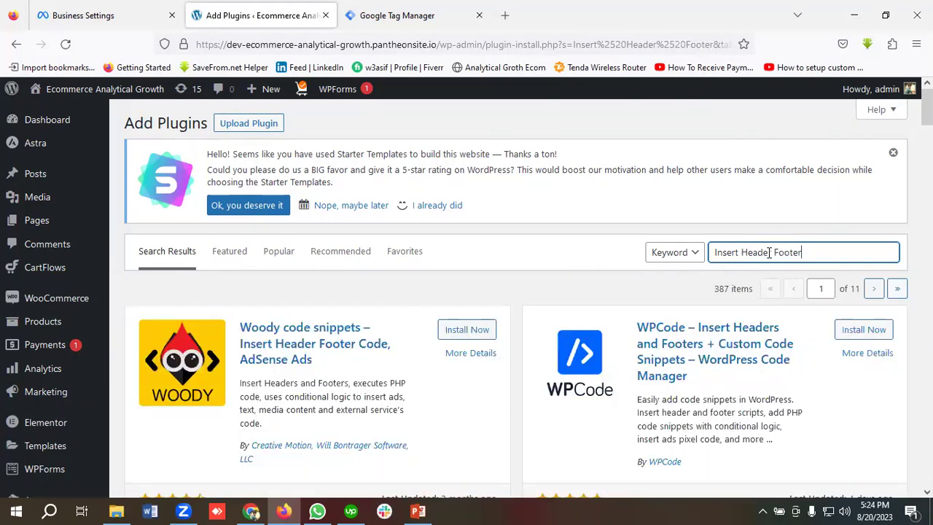
{"action": "scroll", "coordinate": [525, 323], "scroll_direction": "down", "scroll_amount": 1}
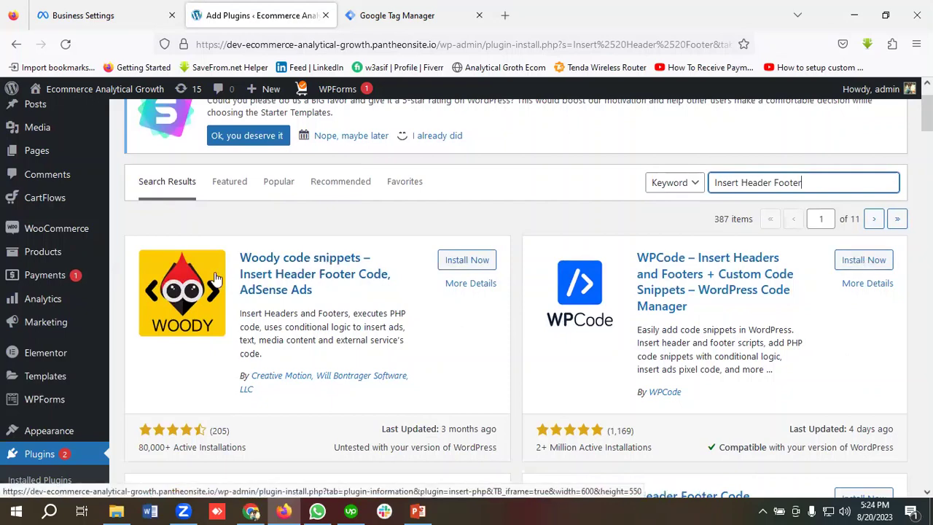
- Install and activate the WPCode – Insert Headers and Footers plugin and open its Header & Footer page
{"action": "left_click", "coordinate": [855, 265]}
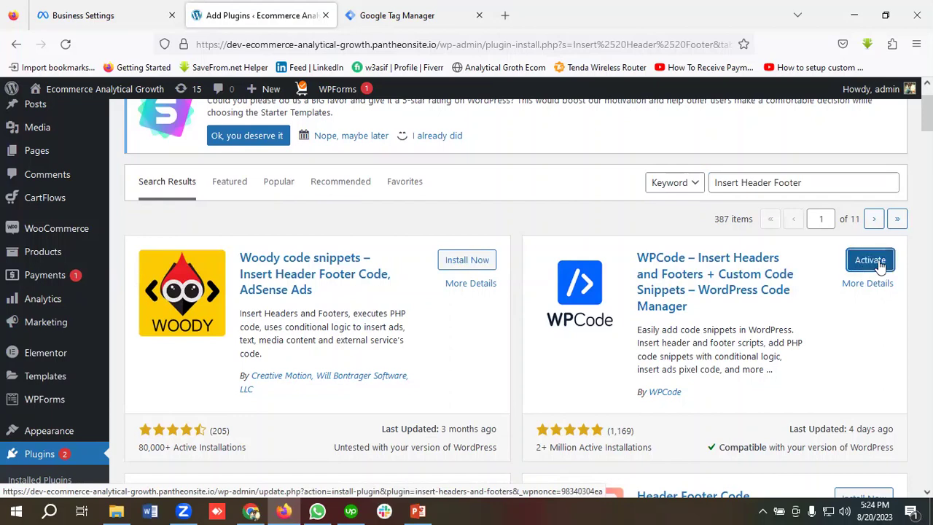
{"action": "left_click", "coordinate": [867, 268]}
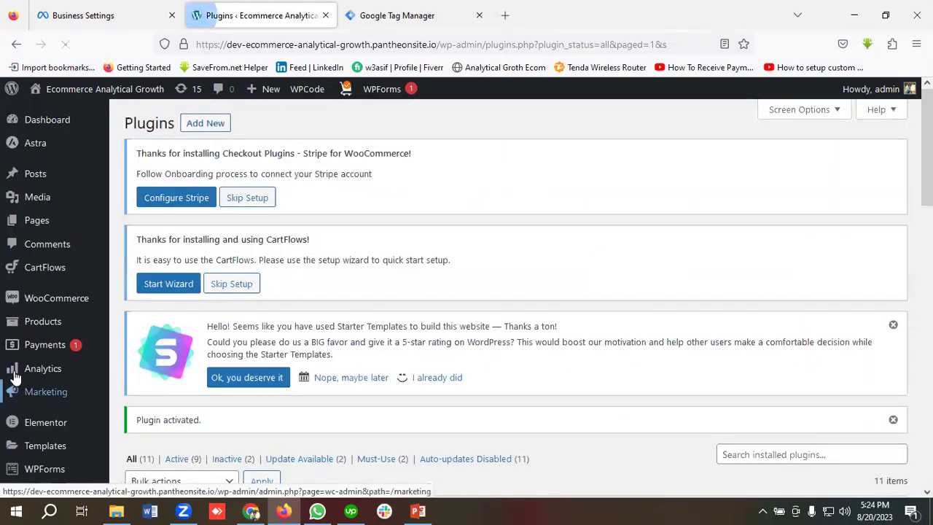
{"action": "scroll", "coordinate": [41, 329], "scroll_direction": "down", "scroll_amount": 5}
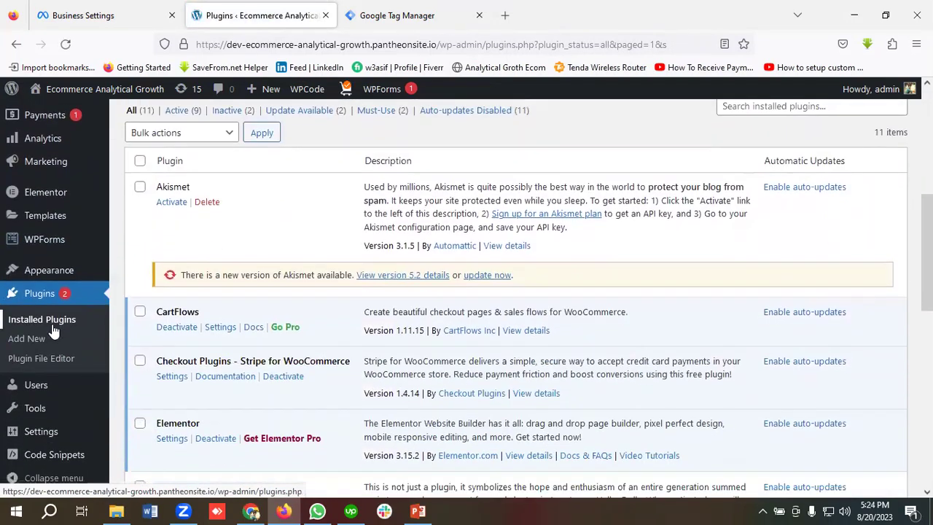
{"action": "mouse_move", "coordinate": [24, 466]}
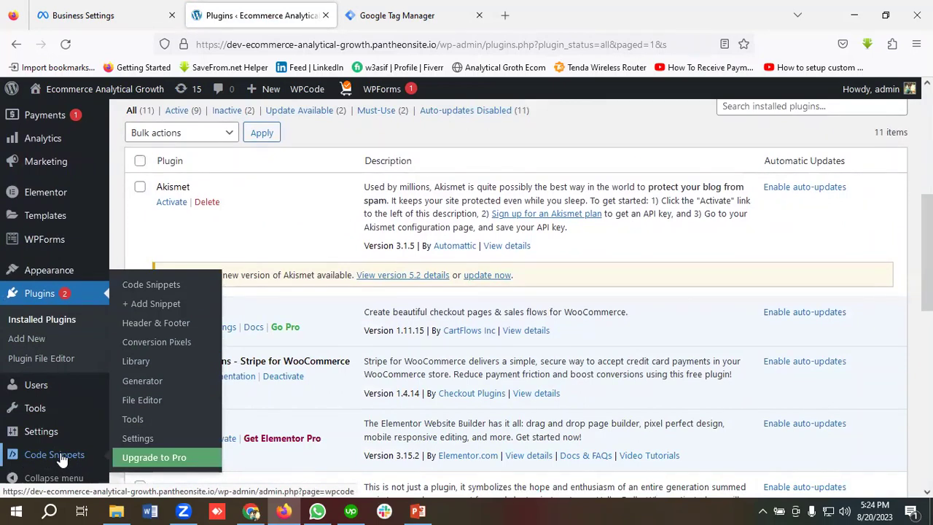
{"action": "left_click", "coordinate": [170, 331]}
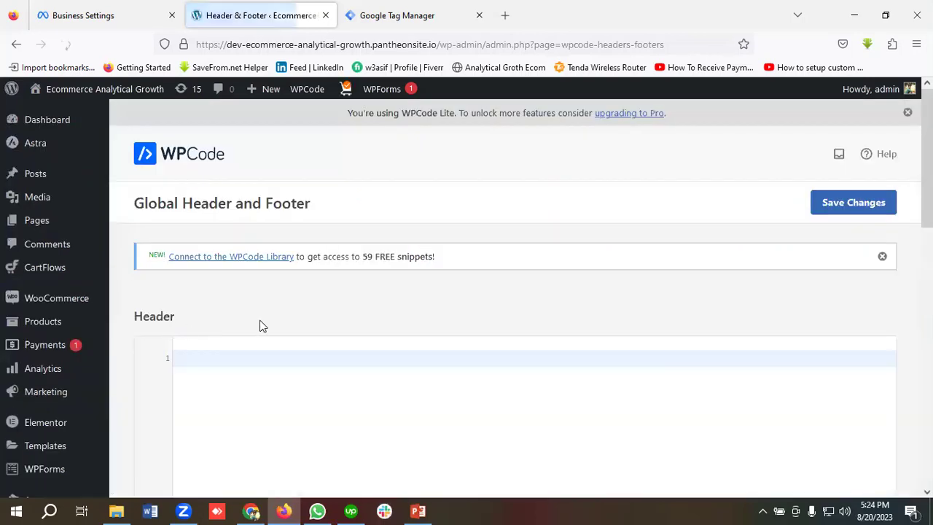
- Copy the Google Tag Manager head snippet and paste it into WPCode's global Header box
{"action": "scroll", "coordinate": [260, 325], "scroll_direction": "down", "scroll_amount": 2}
{"action": "scroll", "coordinate": [228, 320], "scroll_direction": "up", "scroll_amount": 1}
{"action": "scroll", "coordinate": [250, 277], "scroll_direction": "down", "scroll_amount": 1}
{"action": "scroll", "coordinate": [250, 284], "scroll_direction": "down", "scroll_amount": 2}
{"action": "scroll", "coordinate": [240, 401], "scroll_direction": "up", "scroll_amount": 2}
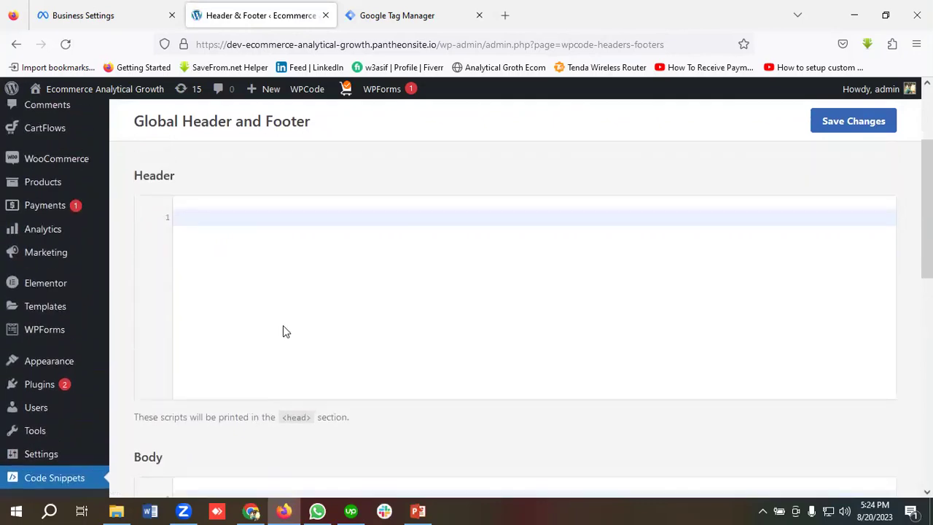
{"action": "left_click", "coordinate": [400, 15]}
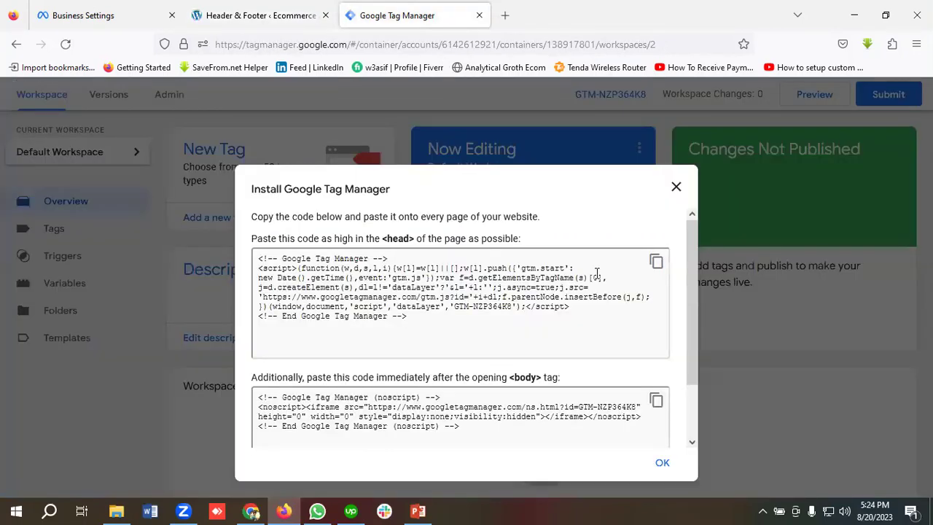
{"action": "left_click", "coordinate": [656, 261]}
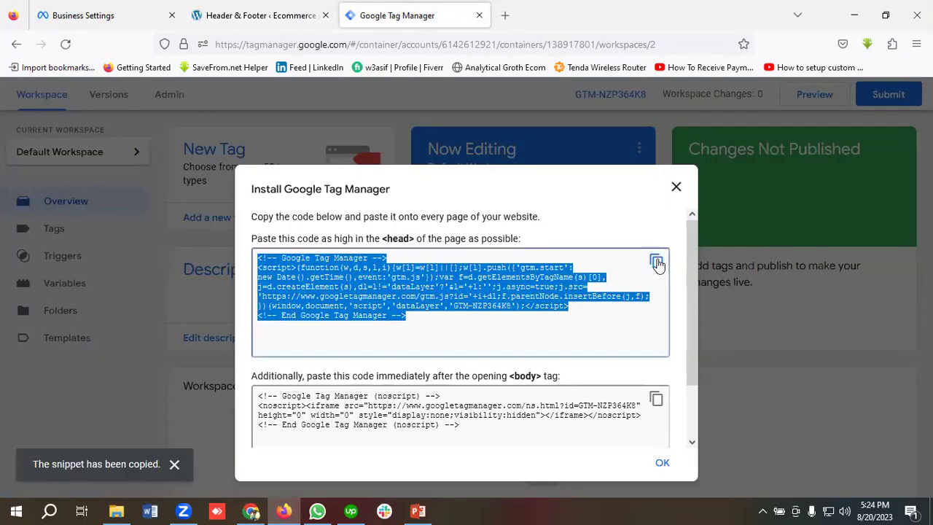
{"action": "left_click", "coordinate": [266, 14]}
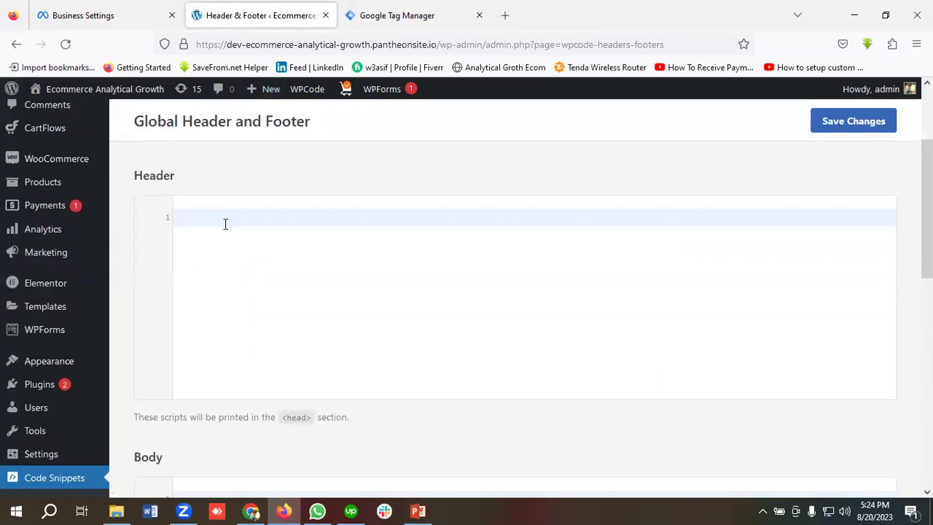
{"action": "key", "text": "ctrl+v"}
- Copy the Google Tag Manager noscript snippet into WPCode's global Body box and save the changes
{"action": "left_click", "coordinate": [397, 15]}
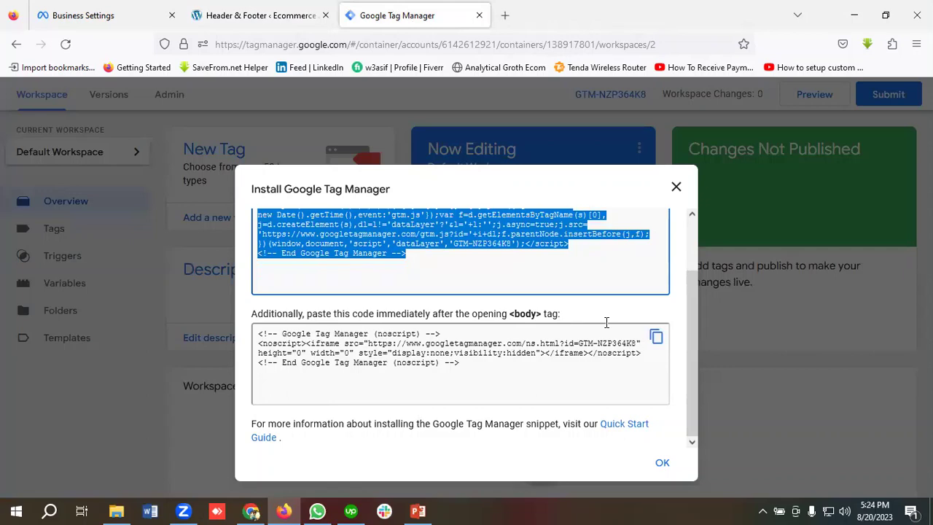
{"action": "left_click", "coordinate": [656, 336]}
{"action": "left_click", "coordinate": [270, 15]}
{"action": "scroll", "coordinate": [216, 384], "scroll_direction": "down", "scroll_amount": 5}
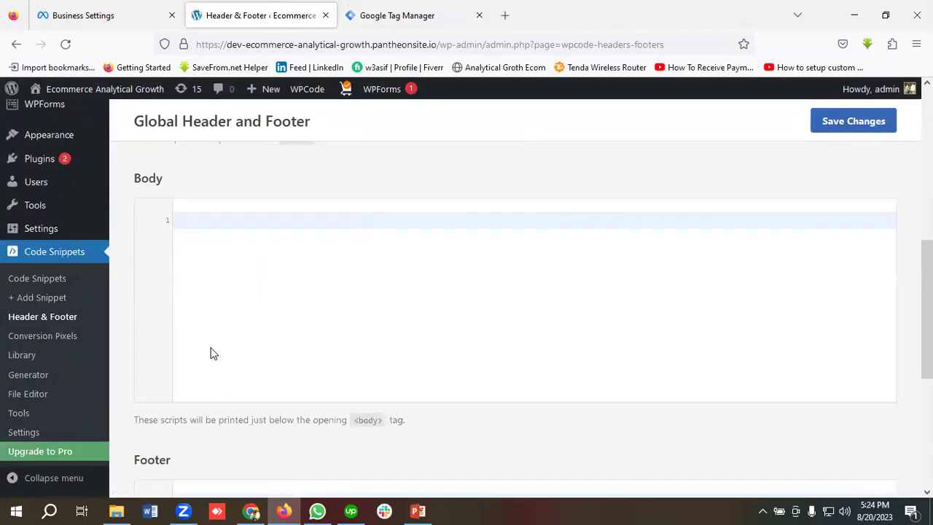
{"action": "key", "text": "ctrl+v"}
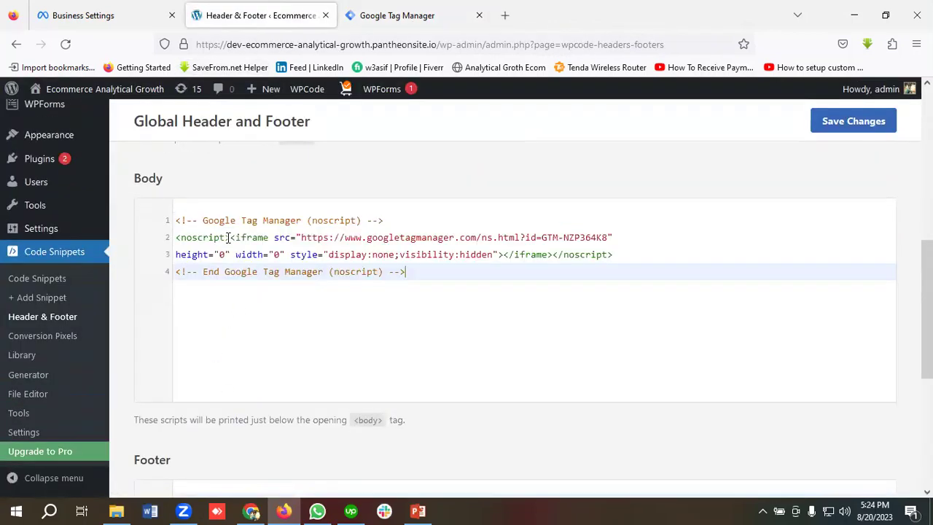
{"action": "left_click", "coordinate": [833, 127]}
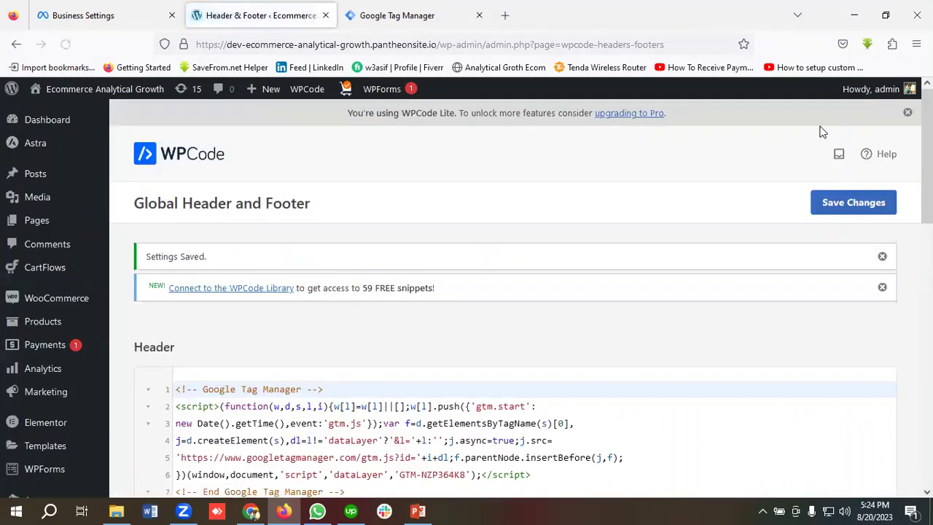
- Open the store's homepage from its root address and switch to the store page in Chrome
{"action": "left_click_drag", "start_coordinate": [438, 45], "coordinate": [699, 45]}
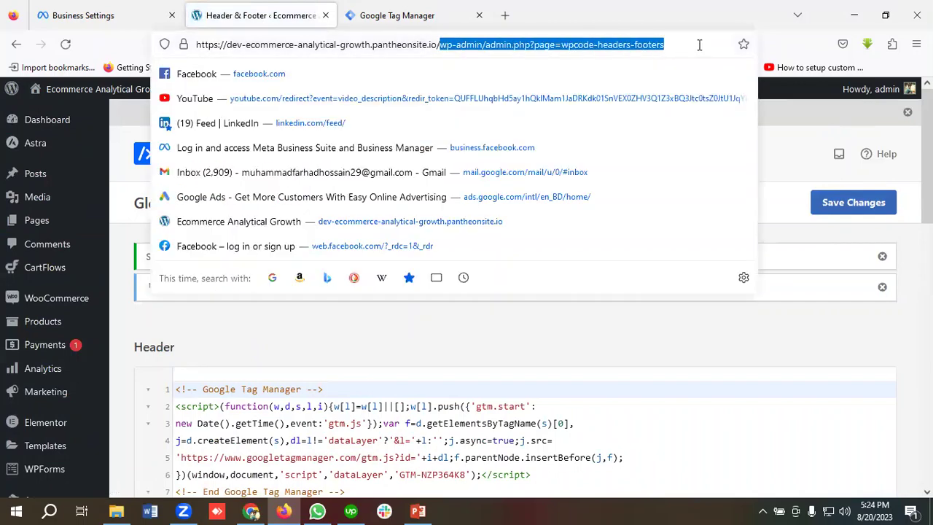
{"action": "key", "text": "BackSpace"}
{"action": "key", "text": "Return"}
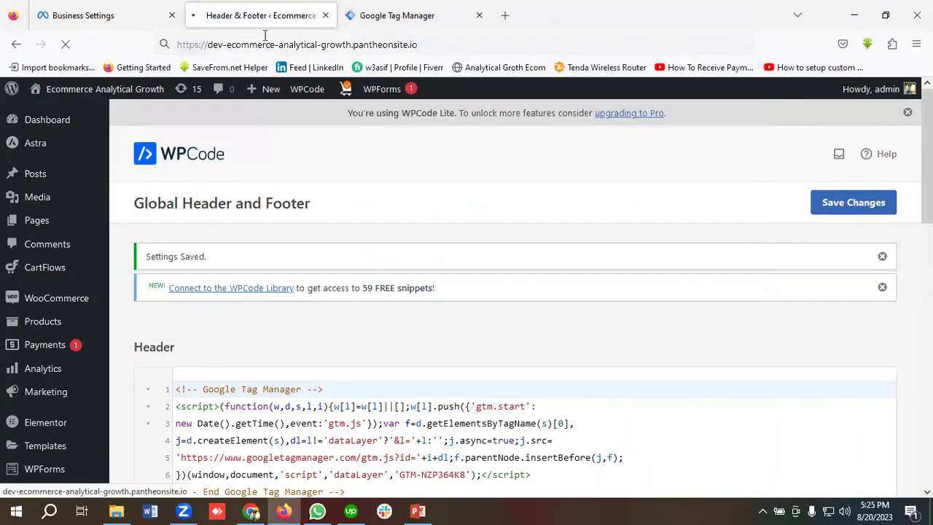
{"action": "left_click", "coordinate": [265, 40]}
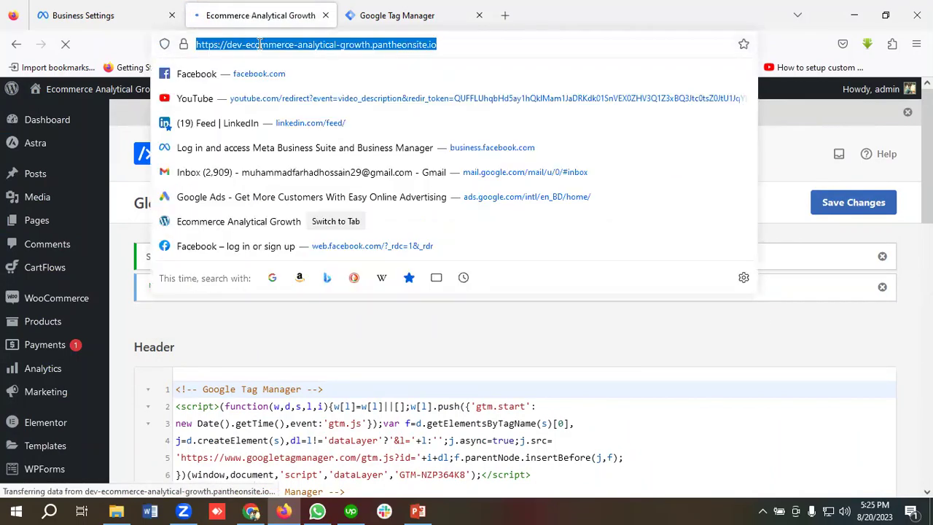
{"action": "left_click", "coordinate": [250, 511]}
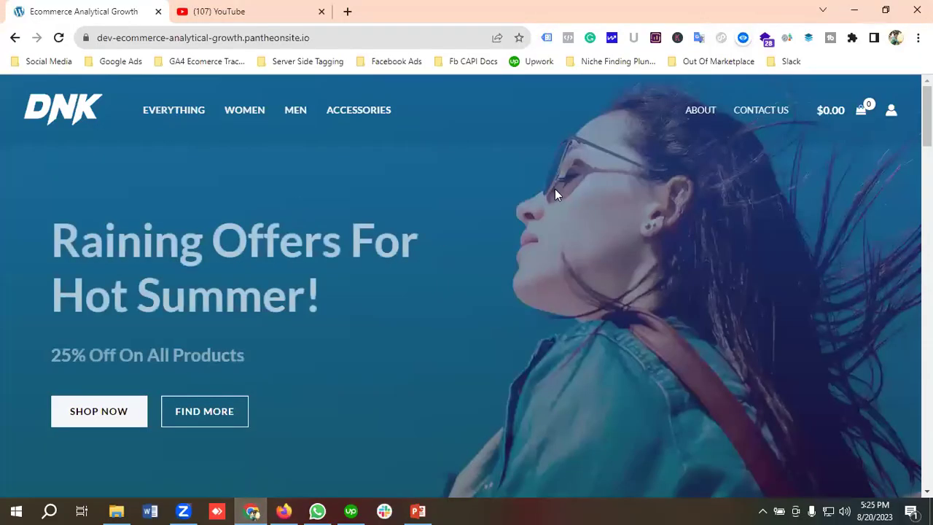
- Reload the store homepage and check its Google Tag Manager installation with Tag Assistant Legacy
{"action": "left_click", "coordinate": [58, 37]}
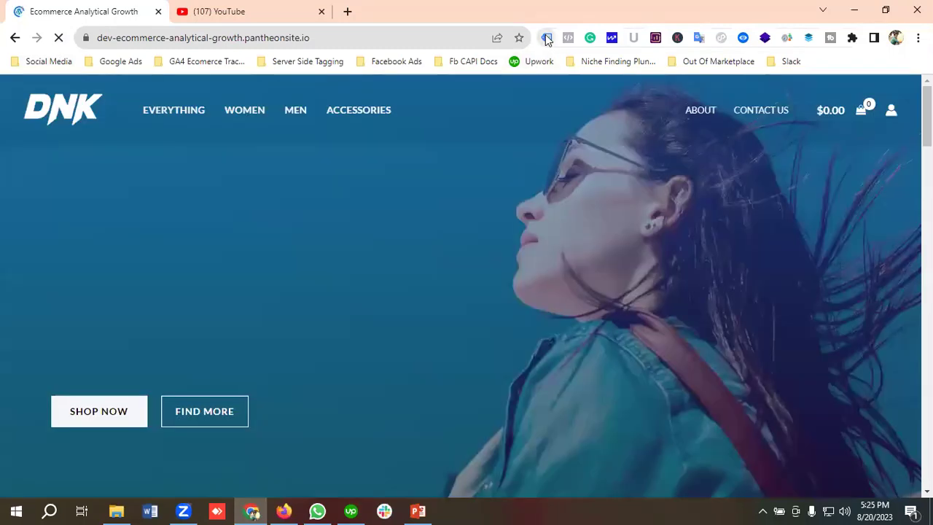
{"action": "left_click", "coordinate": [547, 37]}
{"action": "left_click", "coordinate": [283, 185]}
{"action": "left_click", "coordinate": [176, 193]}
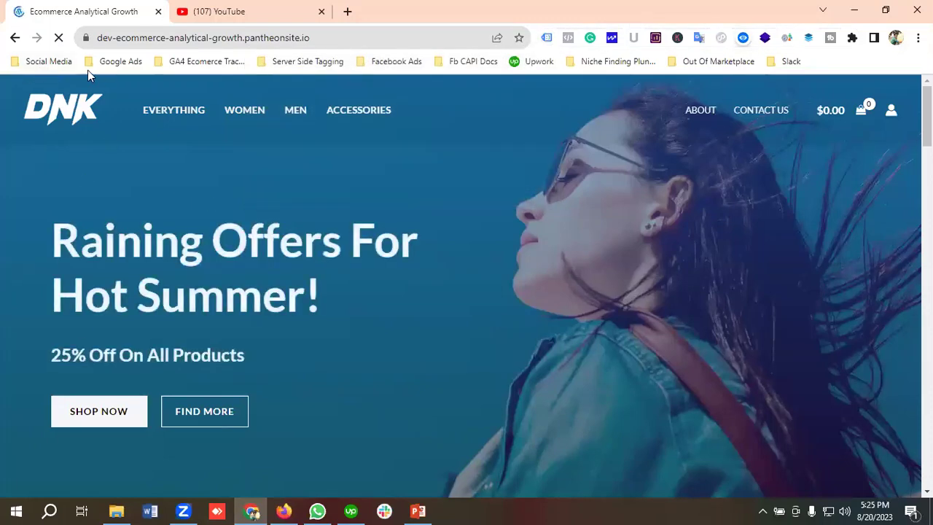
{"action": "left_click", "coordinate": [58, 39]}
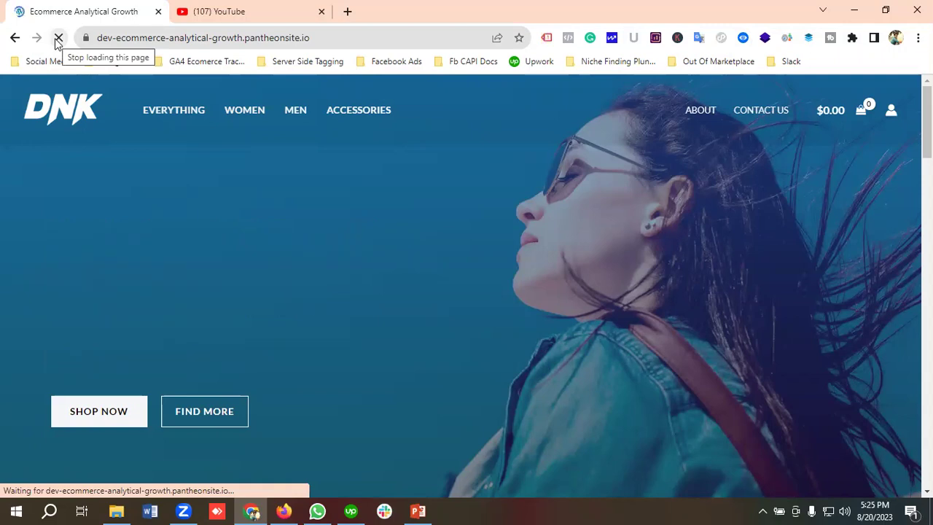
{"action": "left_click", "coordinate": [548, 39]}
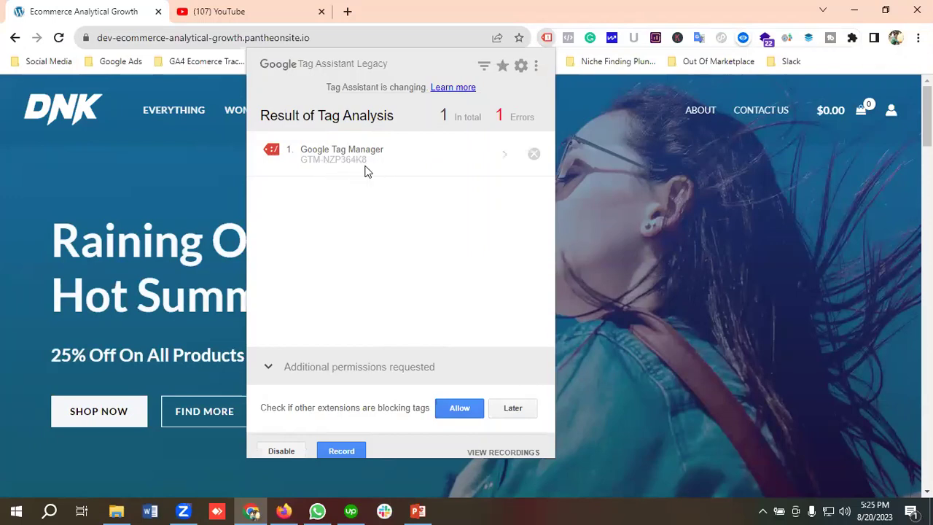
{"action": "left_click", "coordinate": [200, 169]}
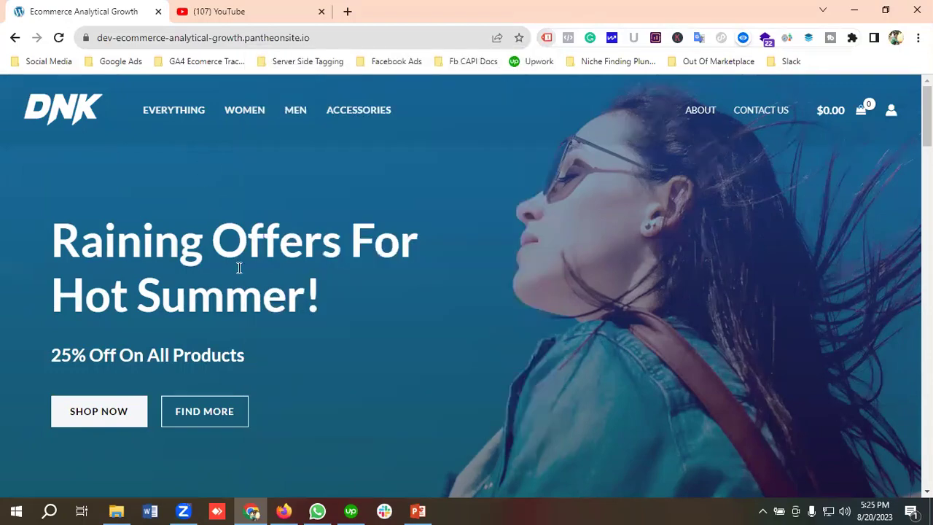
- Return to Tag Manager in Firefox, close the install instructions and publish the container without a version name or description
{"action": "left_click", "coordinate": [283, 510]}
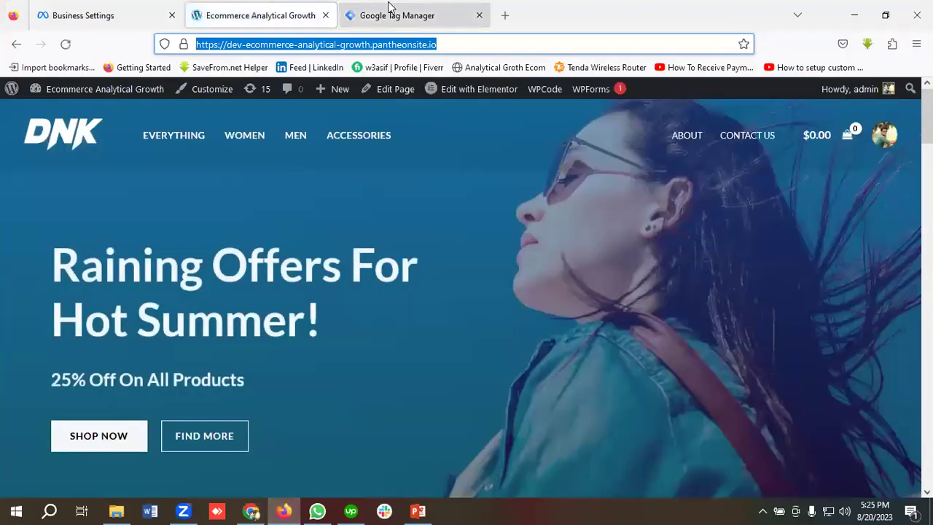
{"action": "left_click", "coordinate": [389, 15]}
{"action": "left_click", "coordinate": [675, 187]}
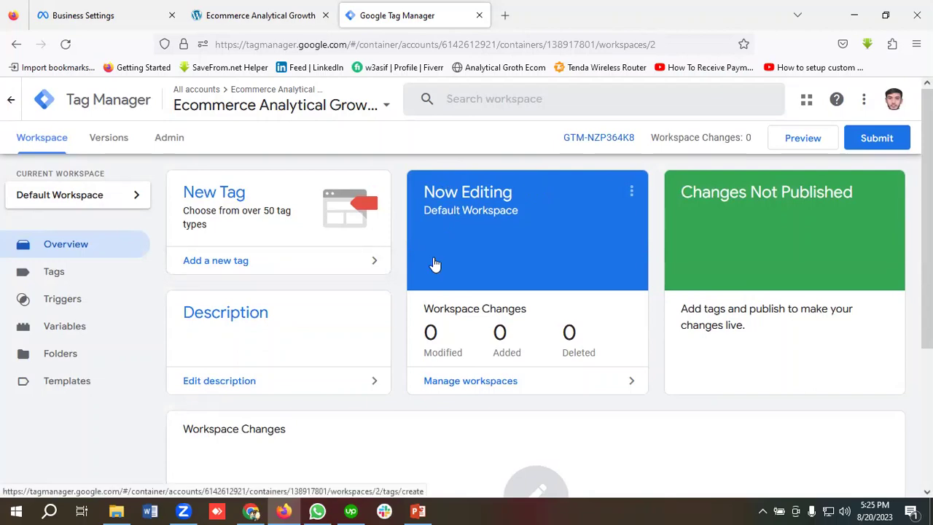
{"action": "left_click", "coordinate": [877, 138]}
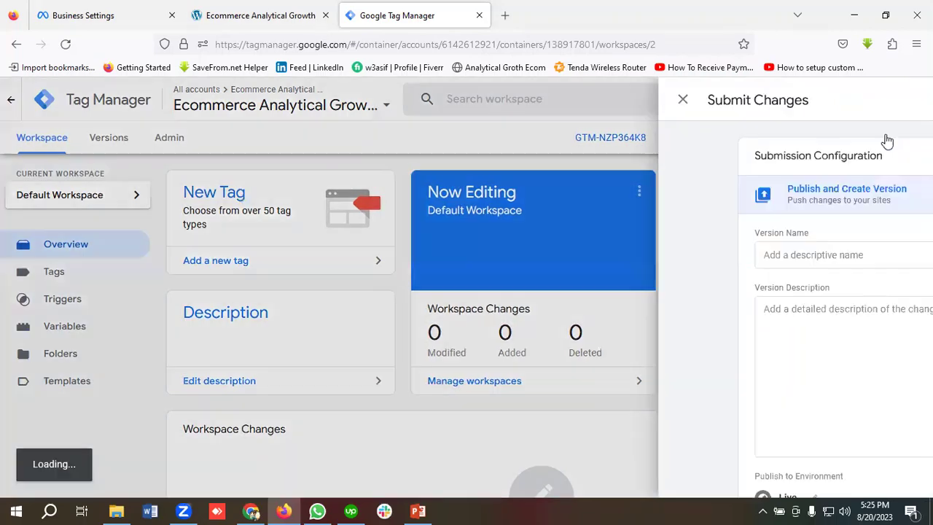
{"action": "left_click", "coordinate": [874, 101]}
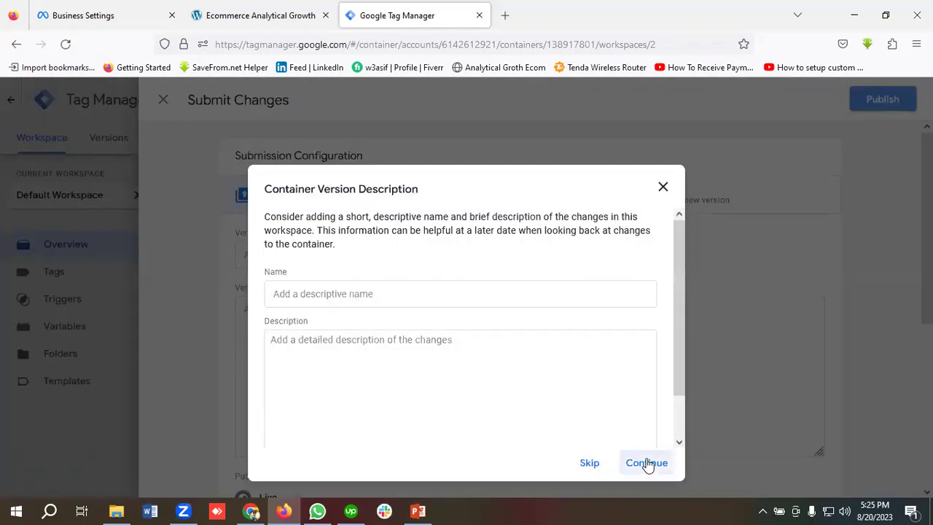
{"action": "left_click", "coordinate": [647, 463]}
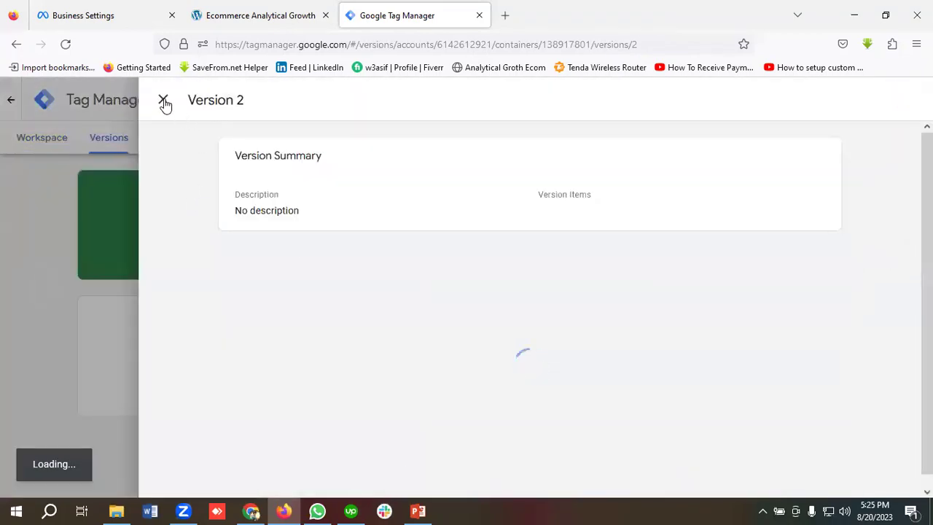
{"action": "left_click", "coordinate": [164, 100]}
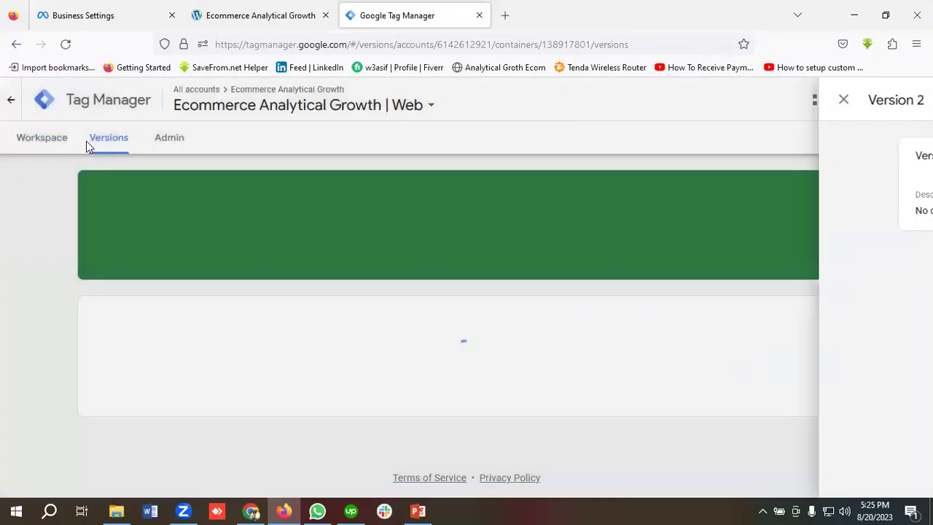
- Create a new tag in the default workspace and name it "FB | Base Pixel | CHTML"
{"action": "left_click", "coordinate": [64, 144]}
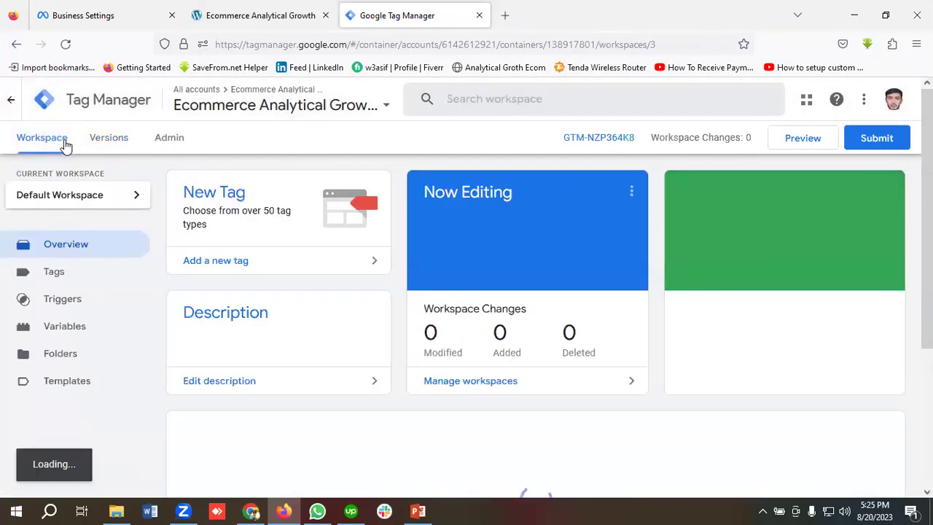
{"action": "left_click", "coordinate": [54, 272]}
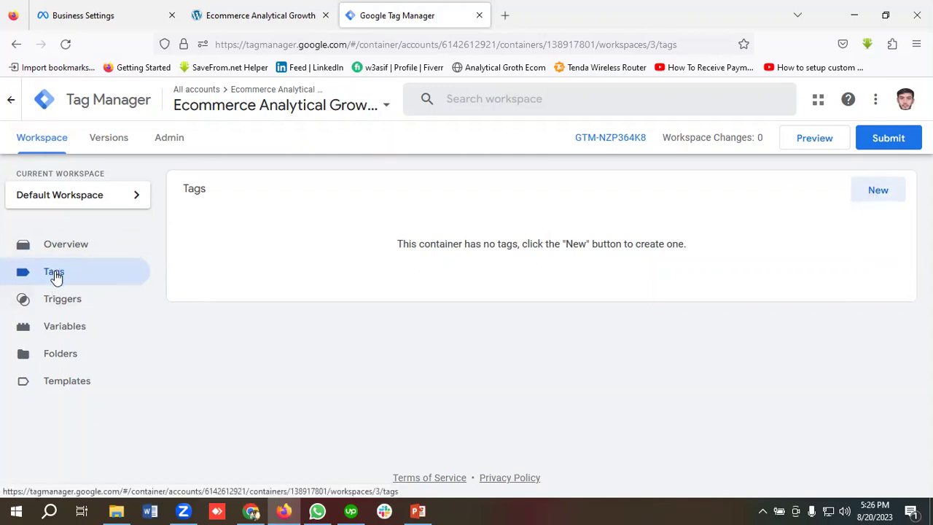
{"action": "left_click", "coordinate": [878, 193]}
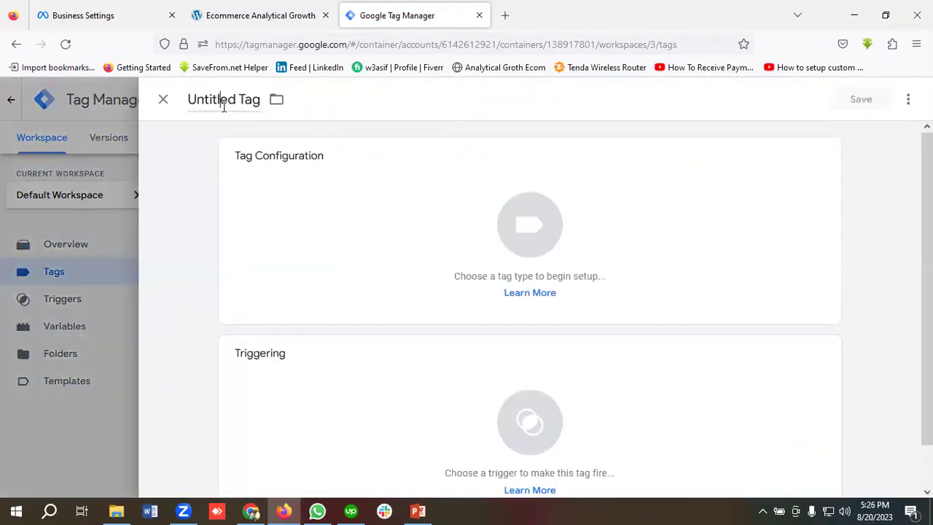
{"action": "left_click", "coordinate": [223, 105]}
{"action": "key", "text": "BackSpace"}
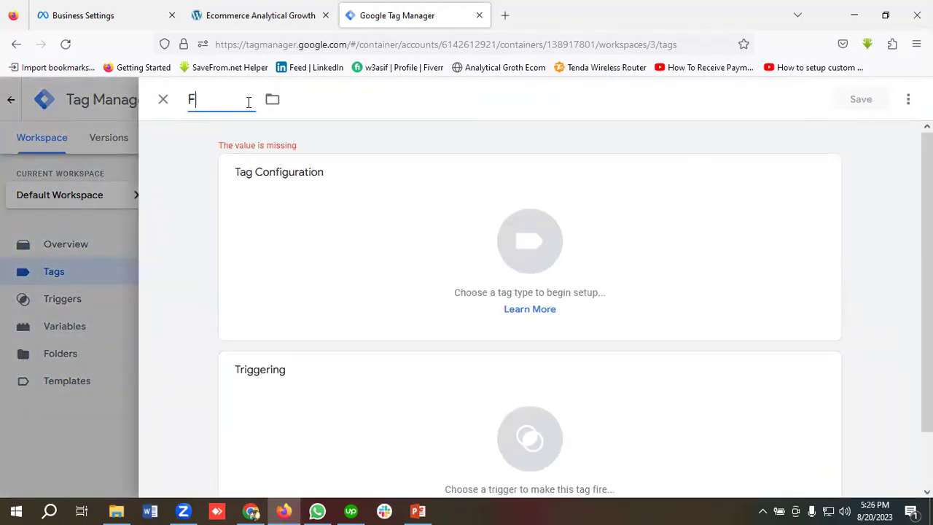
{"action": "type", "text": "FB |"}
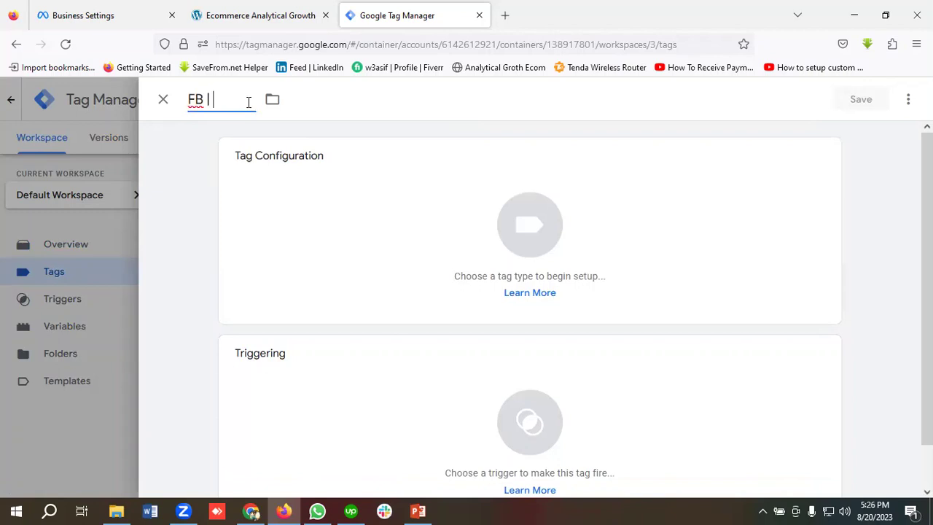
{"action": "type", "text": " Base Pixel | CHTML"}
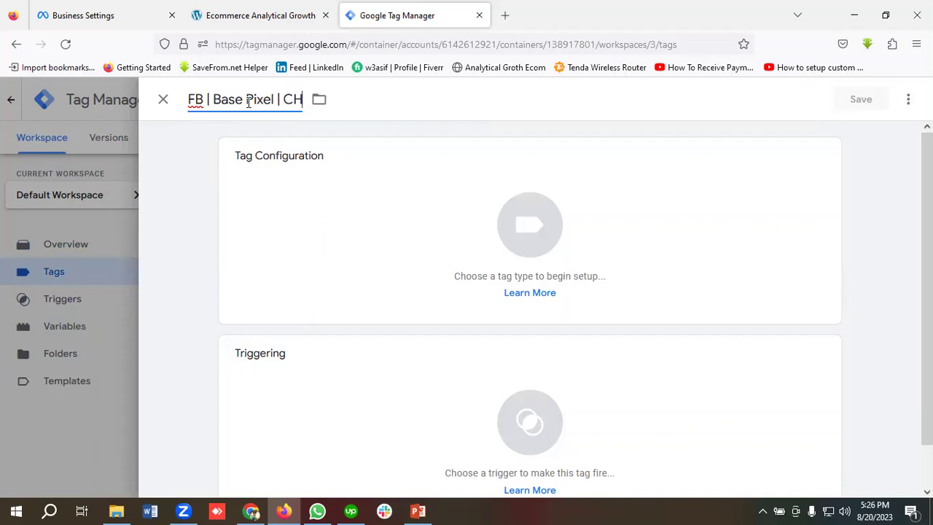
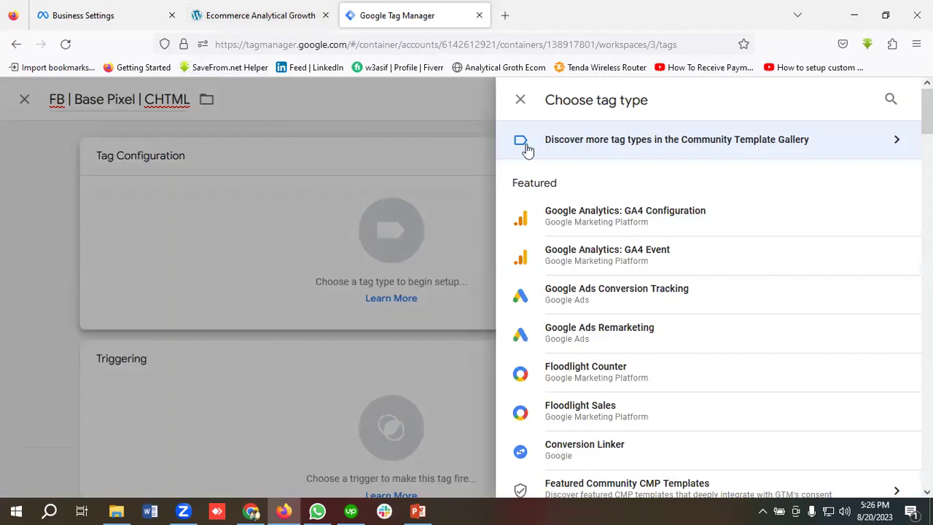
- Set the new tag's type to Custom HTML
{"action": "scroll", "coordinate": [652, 268], "scroll_direction": "down", "scroll_amount": 4}
{"action": "scroll", "coordinate": [669, 268], "scroll_direction": "down", "scroll_amount": 1}
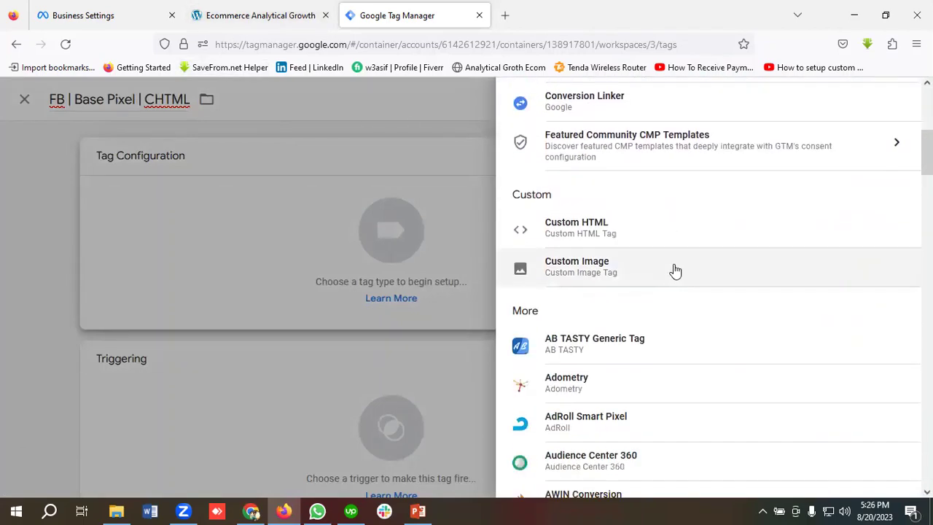
{"action": "left_click", "coordinate": [610, 228]}
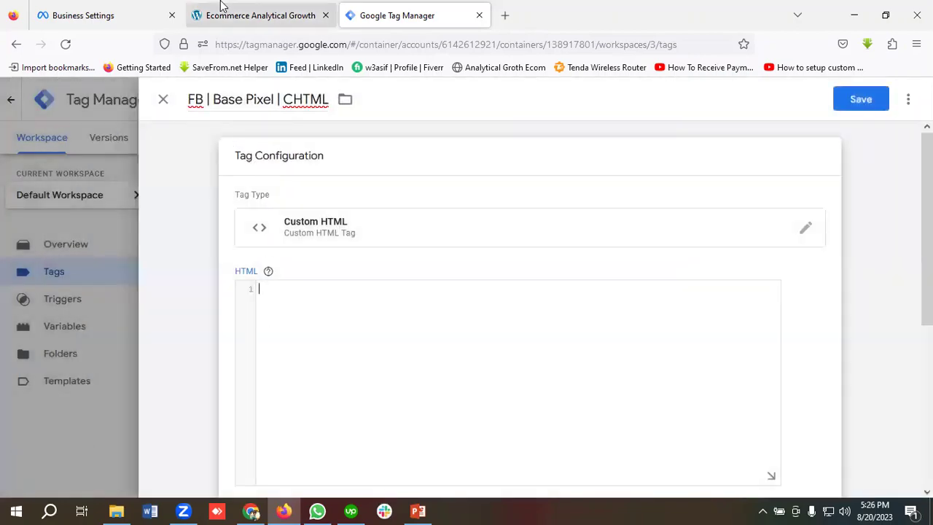
- Open the Ecommerce Analytical Growth Pixel in Meta Events Manager from Business Settings and select it among the data sources
{"action": "left_click", "coordinate": [73, 15]}
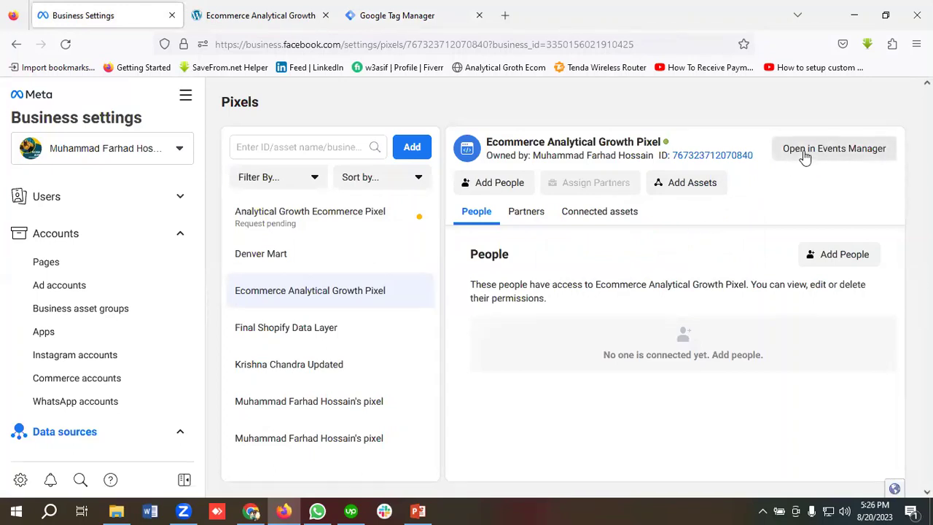
{"action": "left_click", "coordinate": [842, 154]}
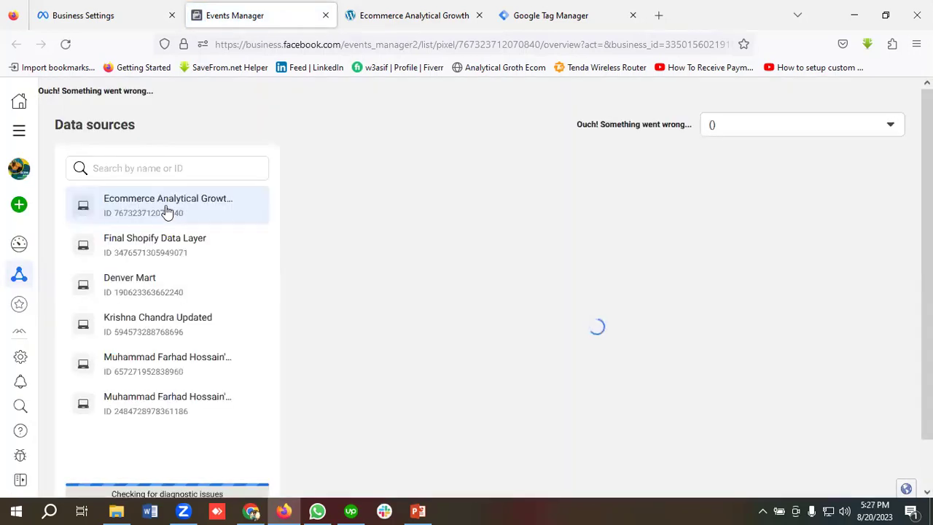
{"action": "left_click", "coordinate": [166, 211]}
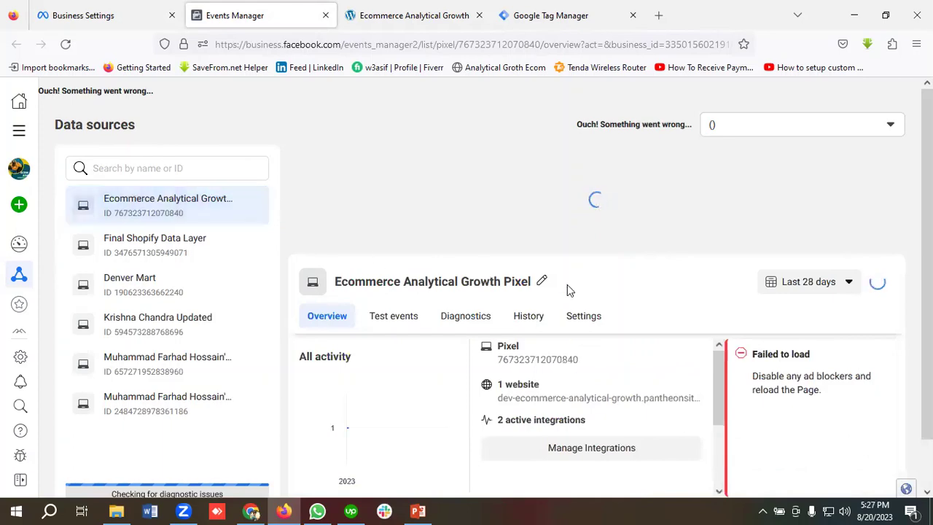
- Choose to add the pixel's events from a new website with manual code installation, and copy the base code
{"action": "scroll", "coordinate": [567, 285], "scroll_direction": "down", "scroll_amount": 1}
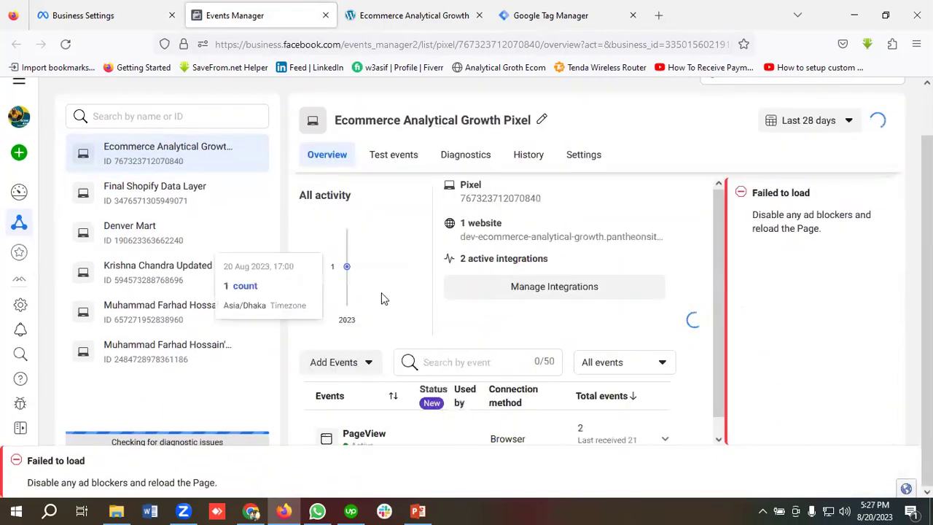
{"action": "scroll", "coordinate": [364, 328], "scroll_direction": "down", "scroll_amount": 2}
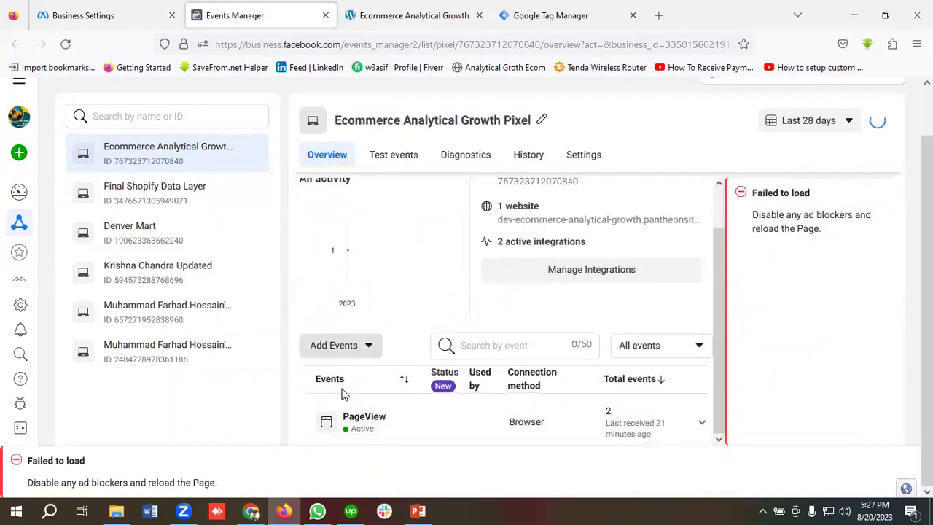
{"action": "left_click", "coordinate": [334, 345]}
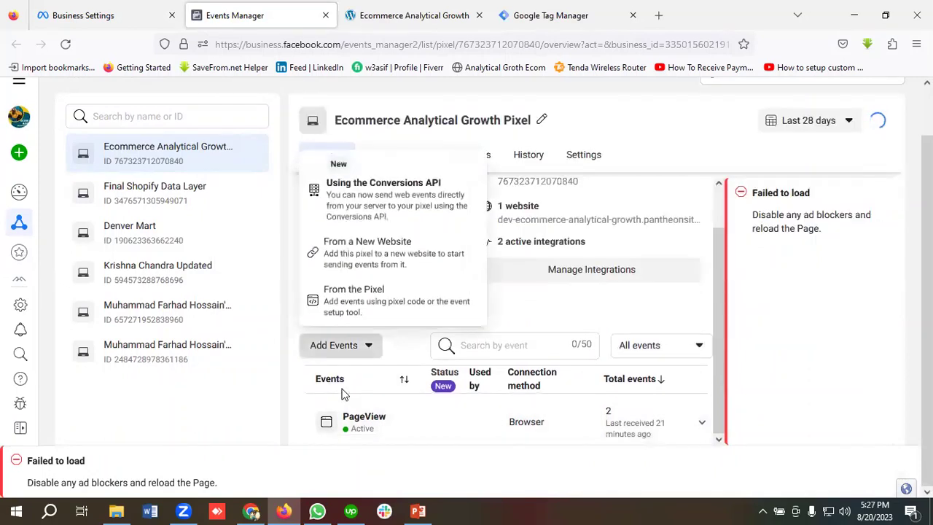
{"action": "left_click", "coordinate": [361, 301]}
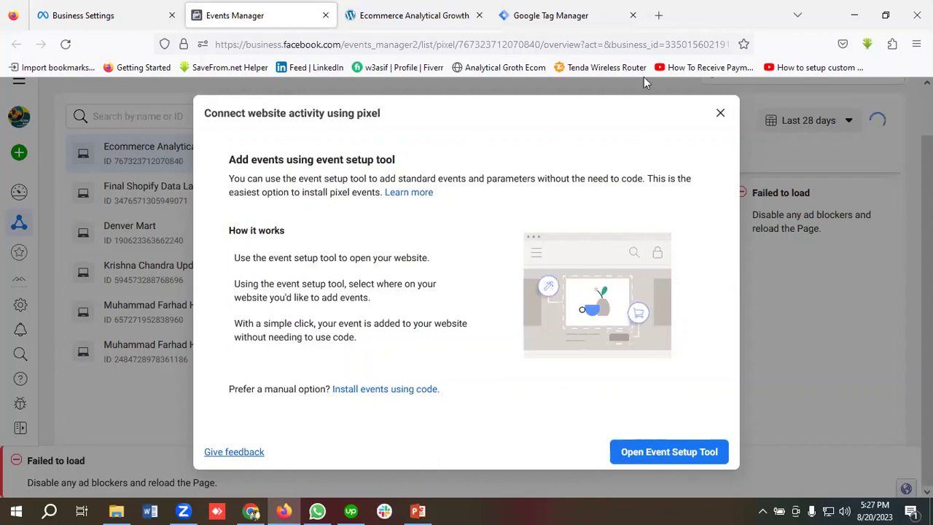
{"action": "left_click", "coordinate": [720, 113]}
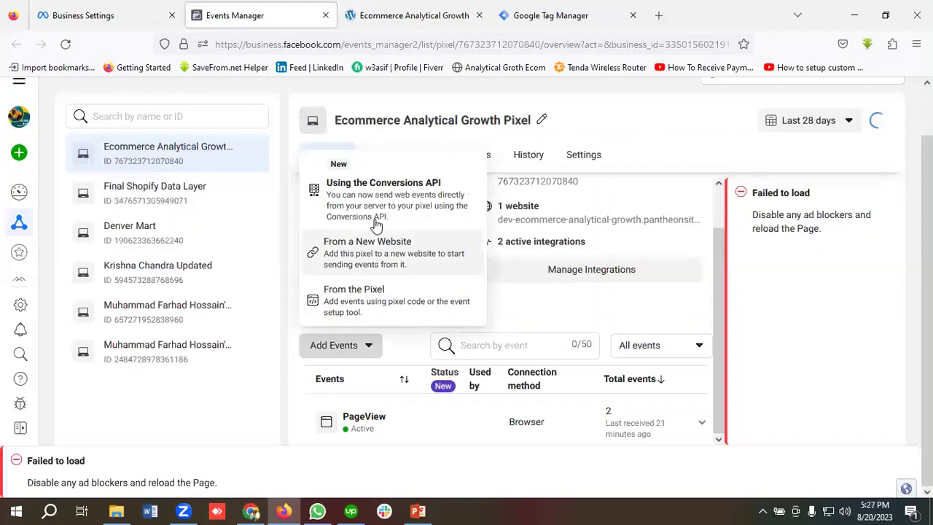
{"action": "left_click", "coordinate": [377, 248]}
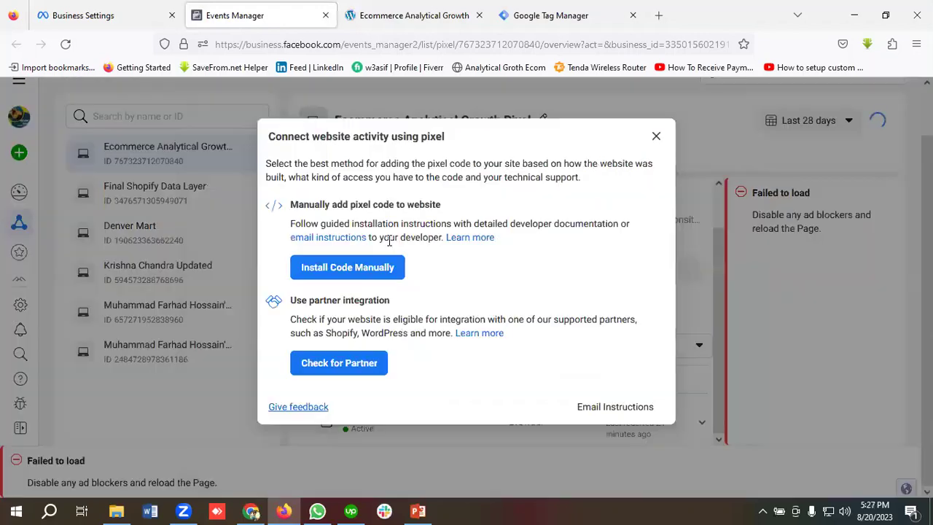
{"action": "left_click", "coordinate": [346, 270]}
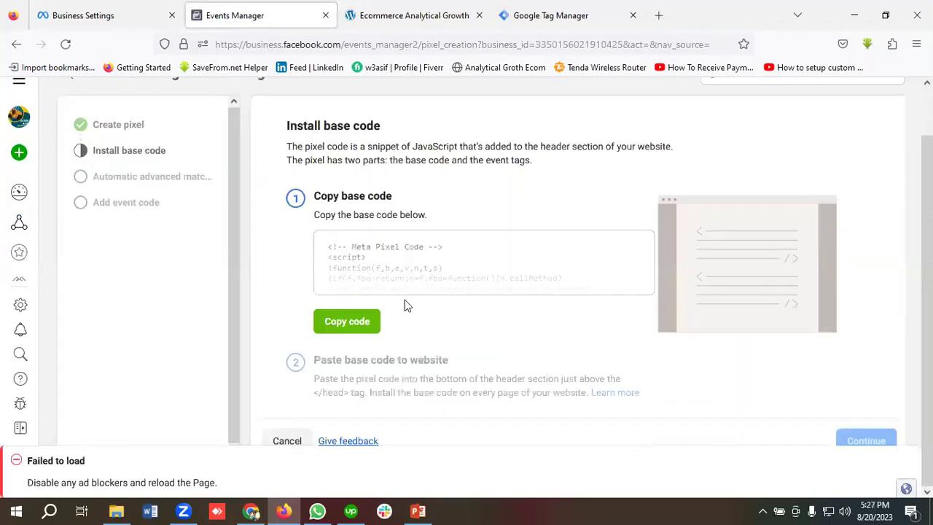
{"action": "left_click", "coordinate": [363, 324]}
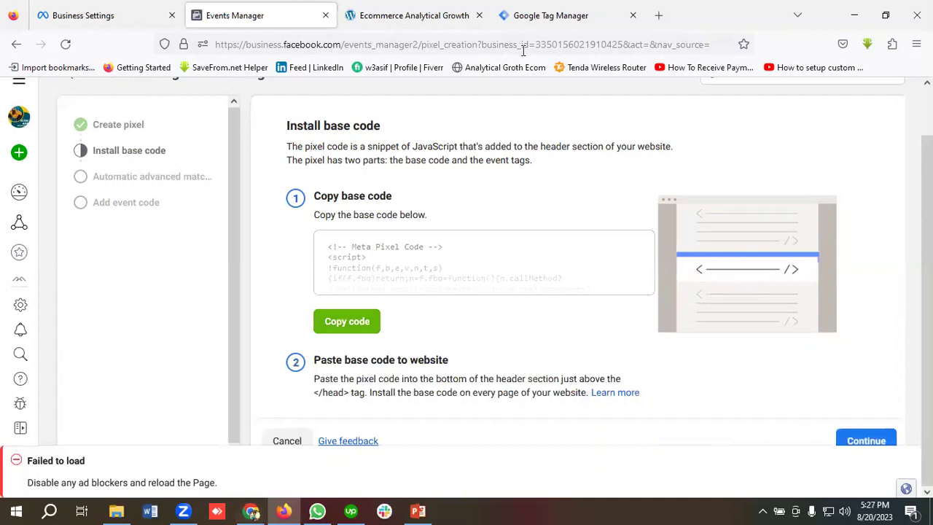
- Paste the copied Meta Pixel base code into the tag's HTML in Tag Manager and save the tag with the All Pages trigger
{"action": "left_click", "coordinate": [537, 18]}
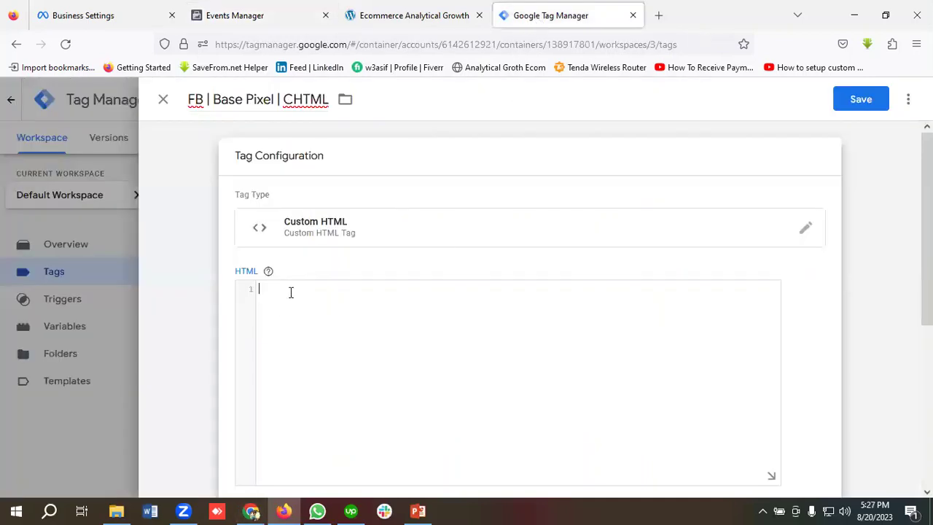
{"action": "key", "text": "ctrl+v"}
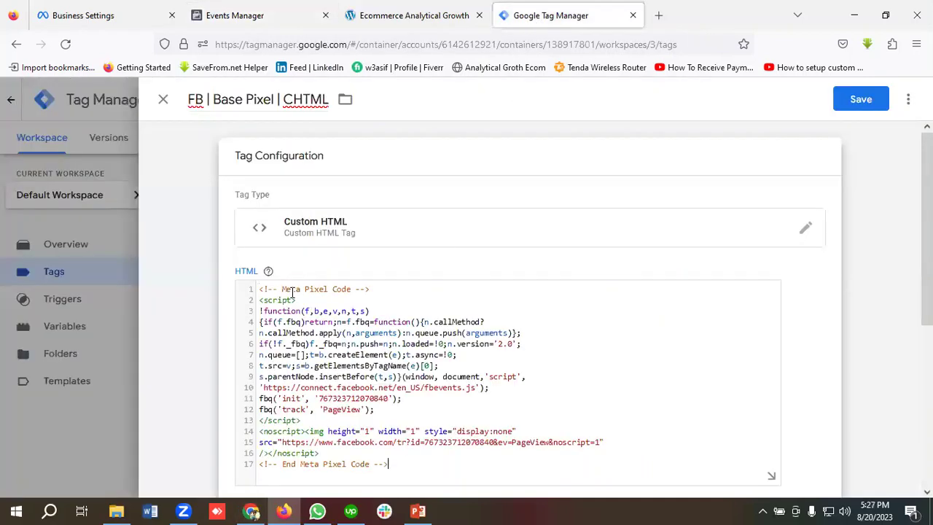
{"action": "scroll", "coordinate": [298, 293], "scroll_direction": "down", "scroll_amount": 5}
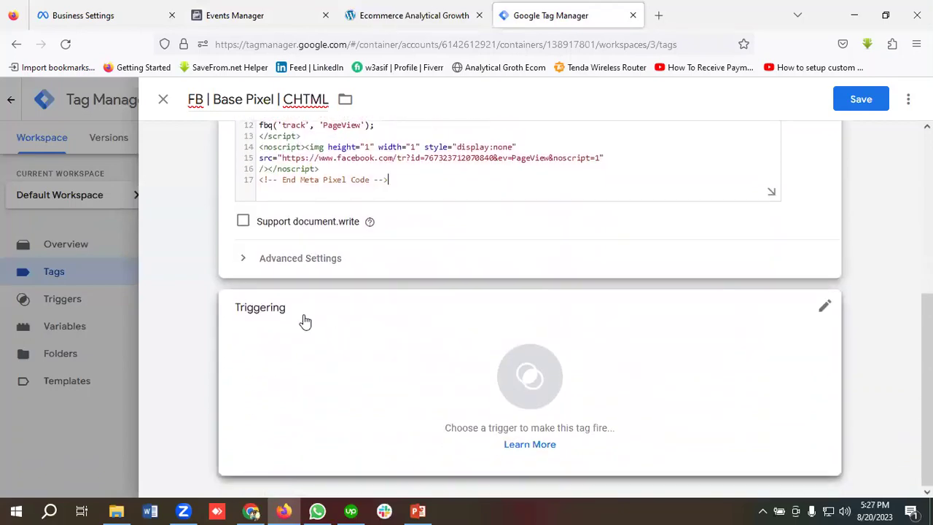
{"action": "left_click", "coordinate": [437, 331]}
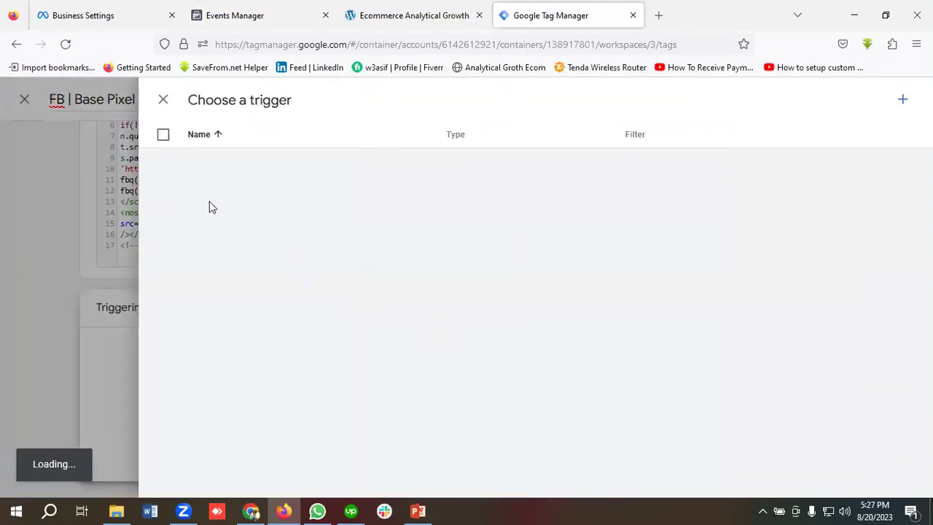
{"action": "left_click", "coordinate": [215, 166]}
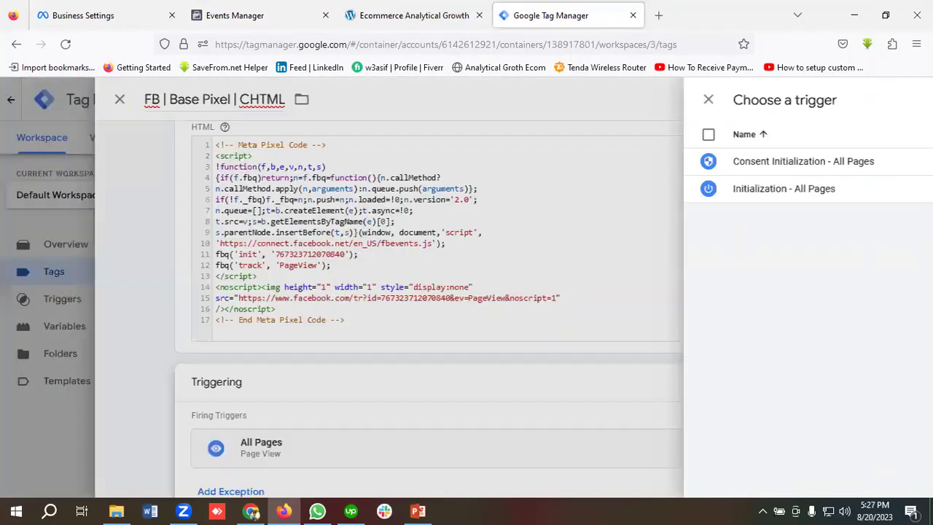
{"action": "left_click", "coordinate": [860, 100]}
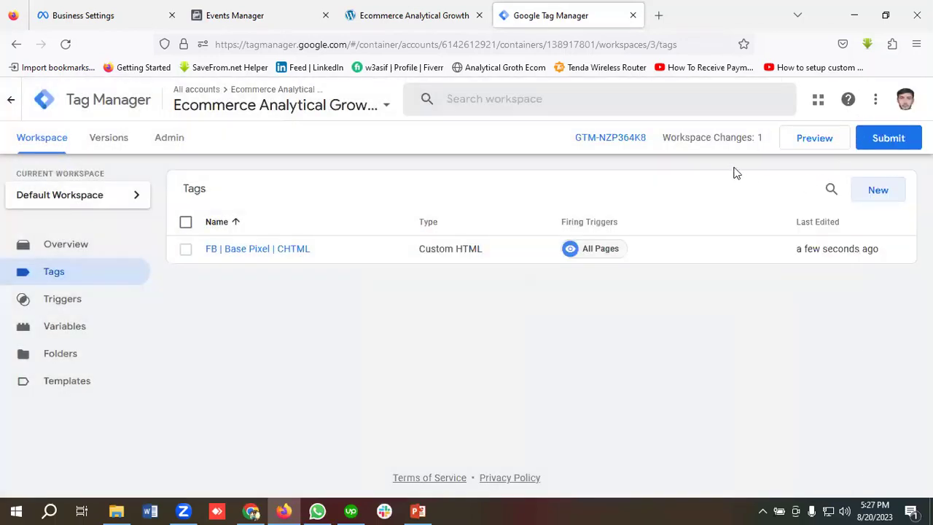
{"action": "left_click", "coordinate": [811, 141]}
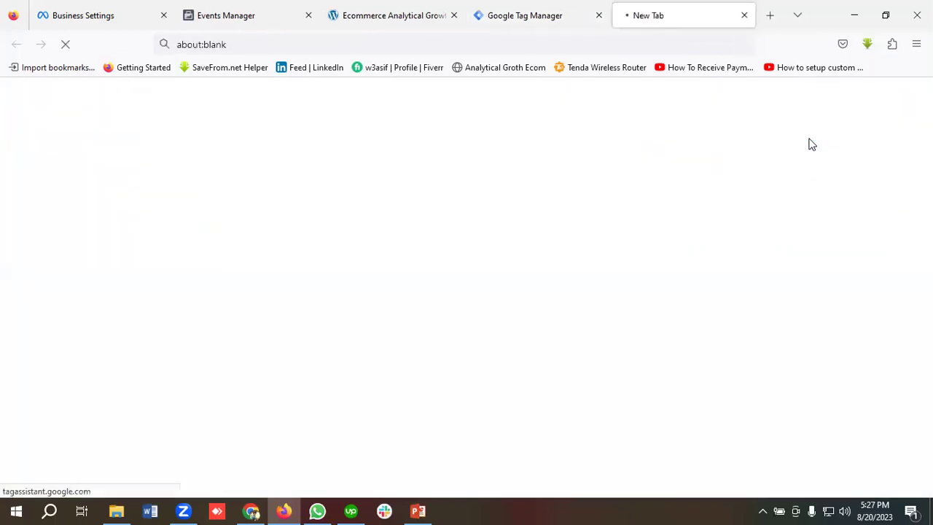
{"action": "left_click", "coordinate": [69, 15]}
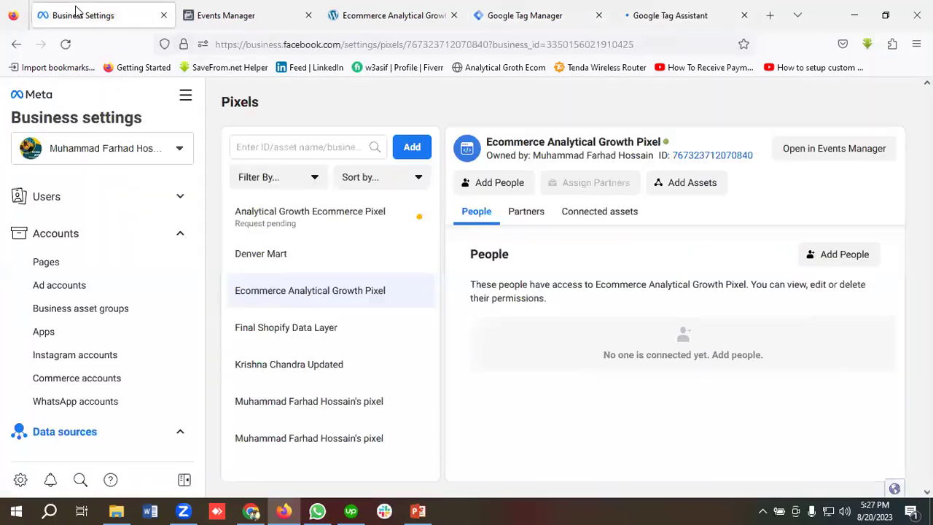
{"action": "left_click", "coordinate": [379, 15]}
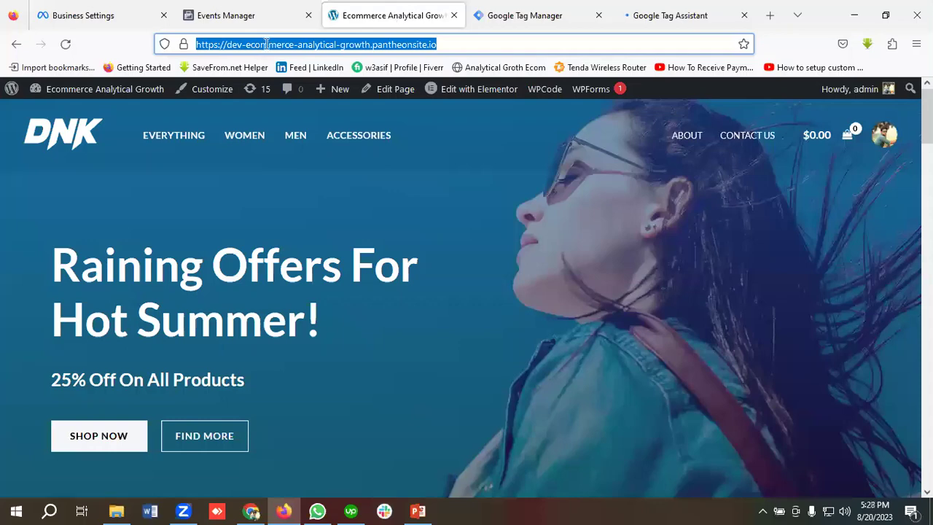
{"action": "right_click", "coordinate": [266, 43]}
{"action": "left_click", "coordinate": [290, 129]}
{"action": "left_click", "coordinate": [664, 22]}
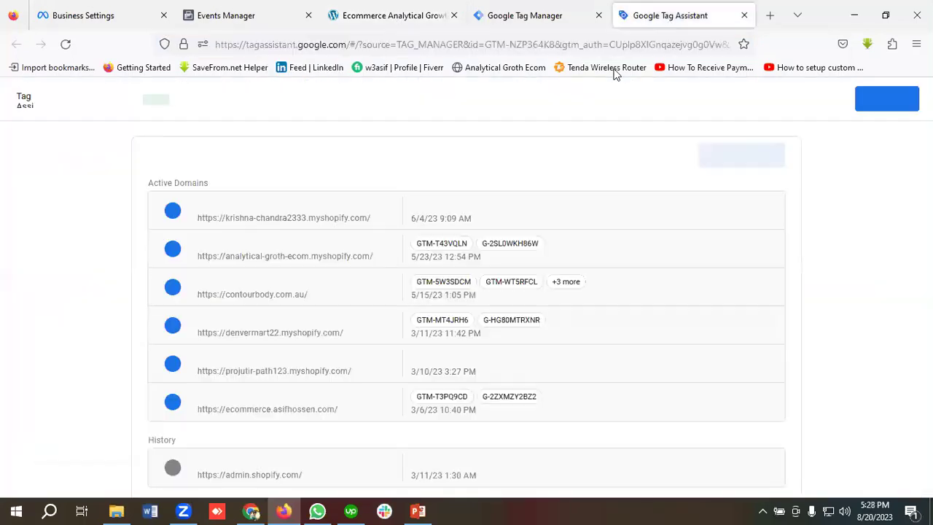
{"action": "left_click", "coordinate": [340, 410]}
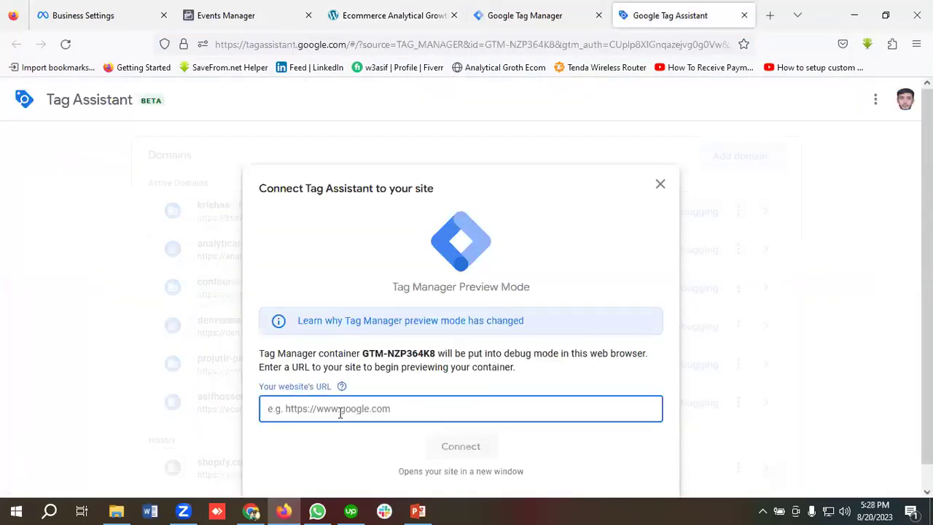
{"action": "key", "text": "ctrl+v"}
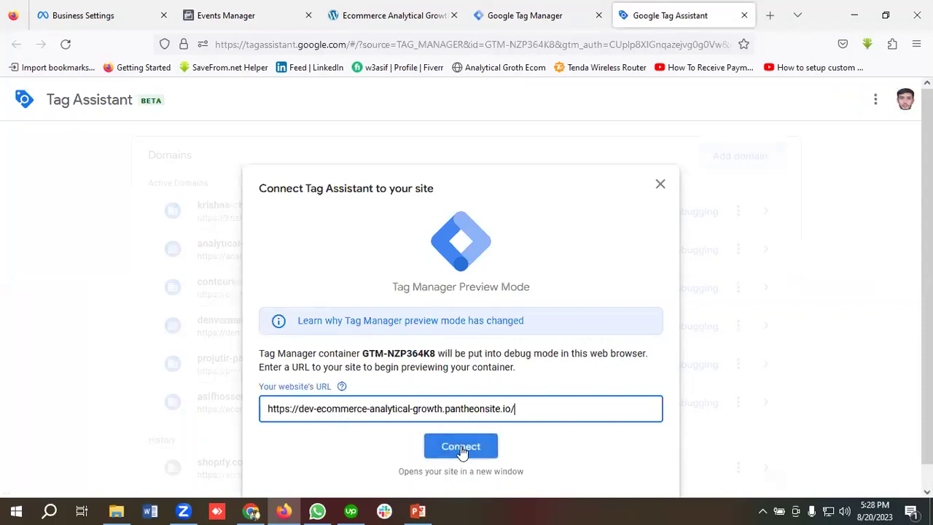
{"action": "left_click", "coordinate": [461, 447]}
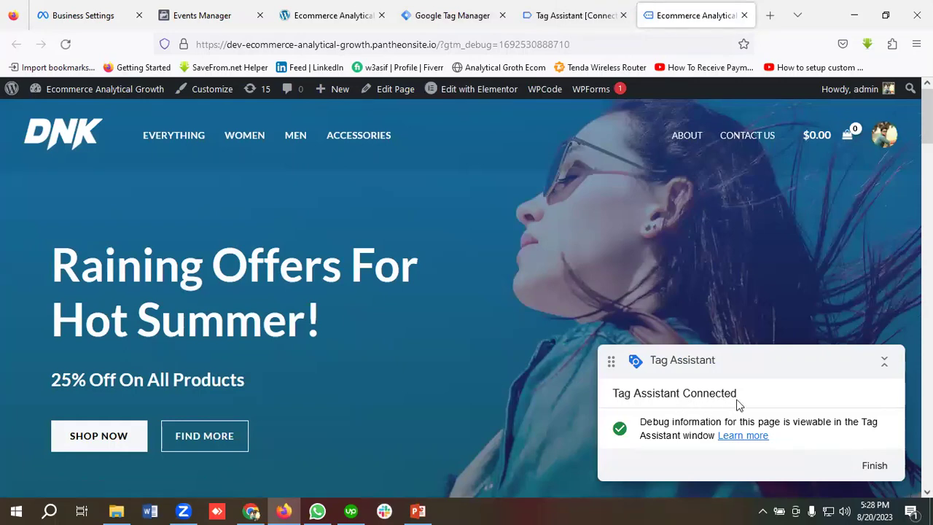
{"action": "left_click", "coordinate": [576, 15]}
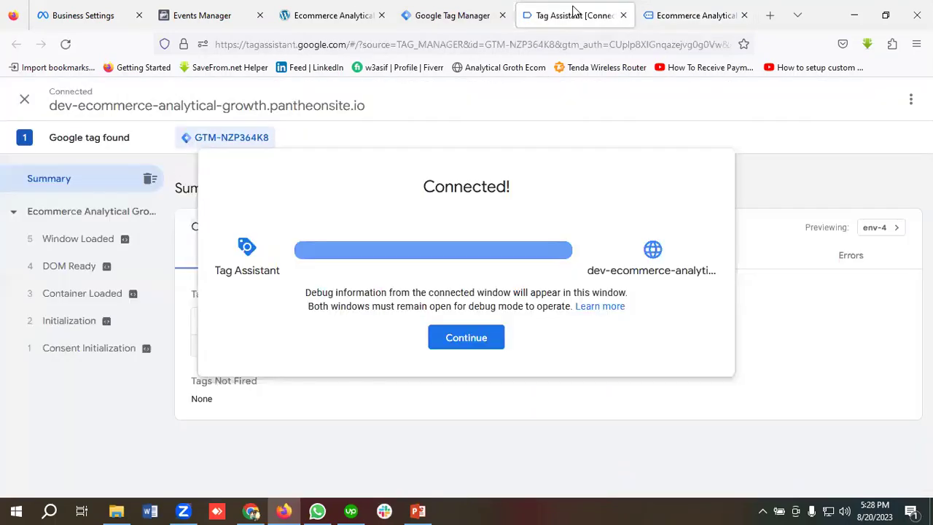
{"action": "left_click", "coordinate": [470, 334]}
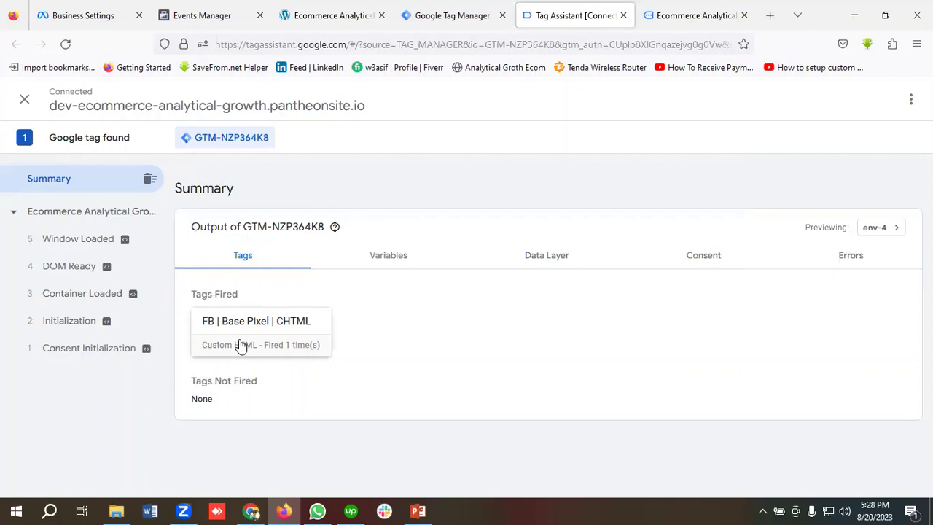
- Return to Tag Manager and delete the "FB | Base Pixel | CHTML" tag from the workspace
{"action": "left_click", "coordinate": [452, 15]}
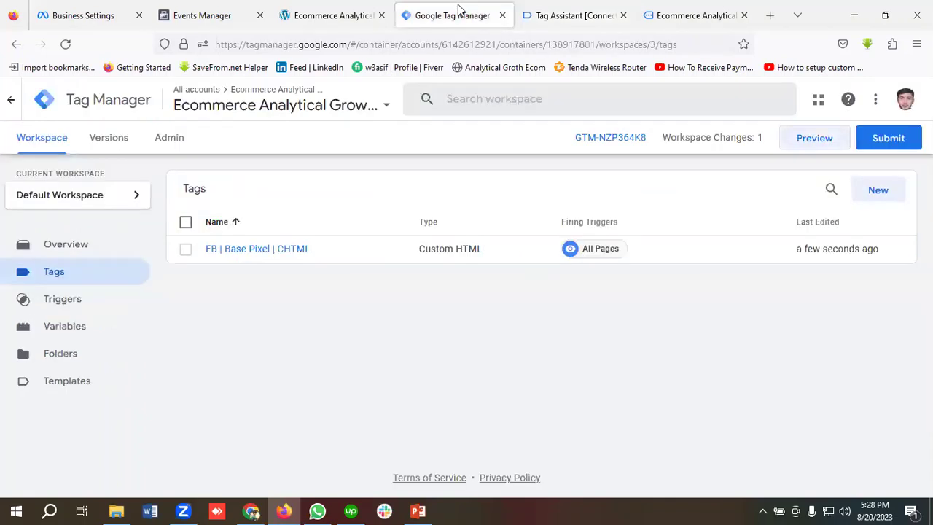
{"action": "left_click", "coordinate": [185, 249]}
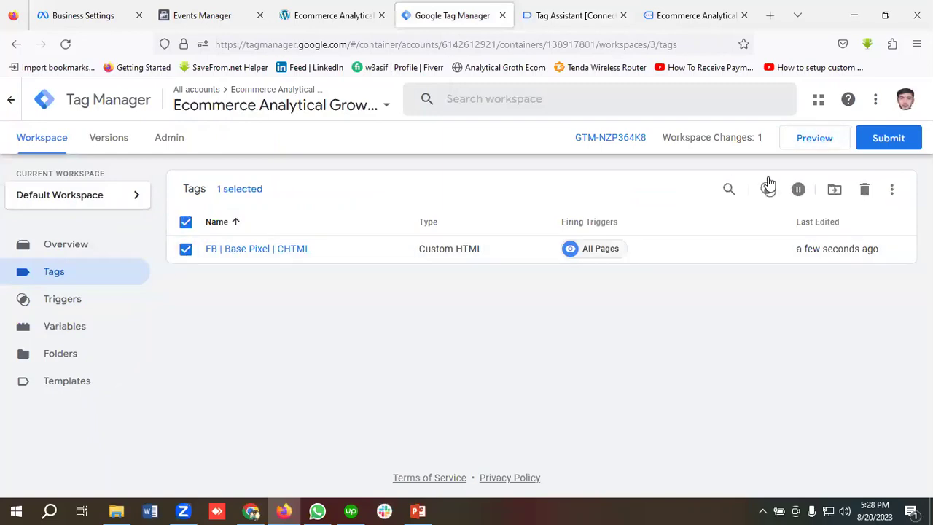
{"action": "left_click", "coordinate": [865, 191]}
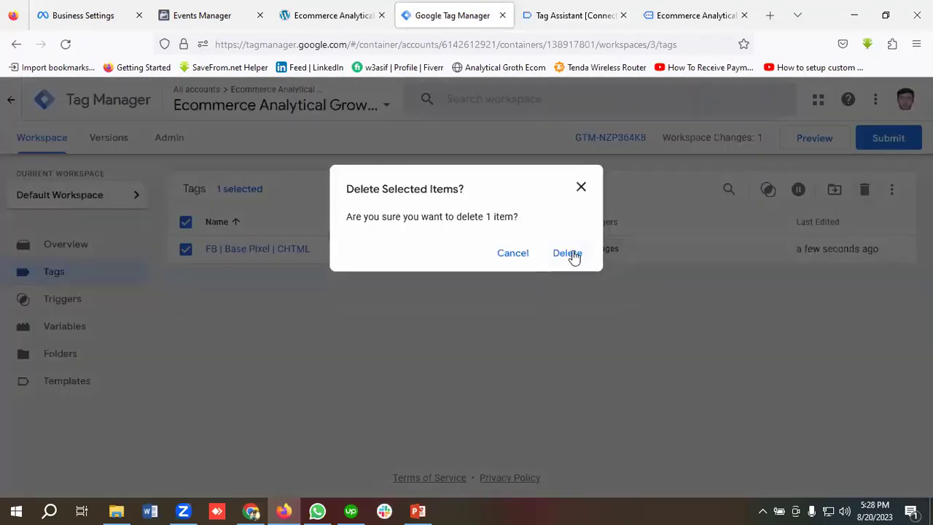
{"action": "left_click", "coordinate": [568, 255]}
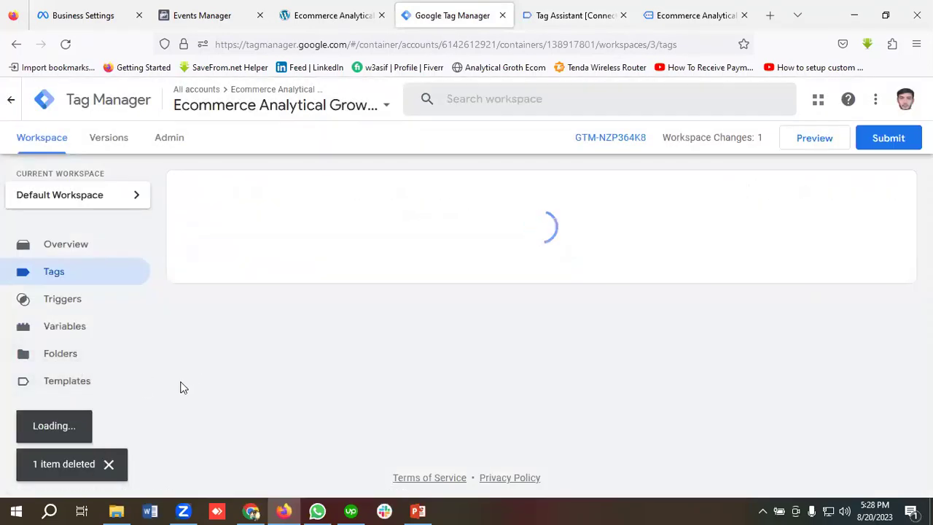
- Find the Facebook Pixel tag template by facebookarchive in the Community Template Gallery and add it to the workspace
{"action": "left_click", "coordinate": [86, 387]}
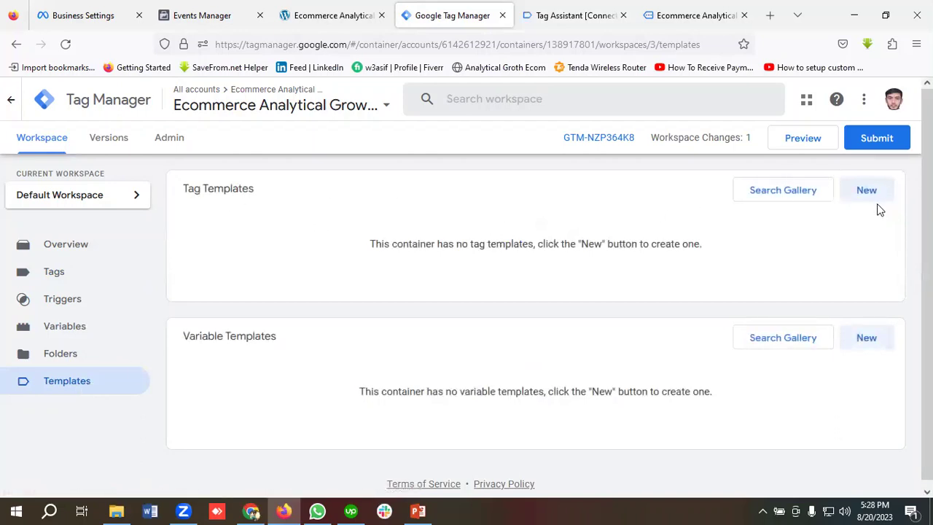
{"action": "left_click", "coordinate": [817, 196]}
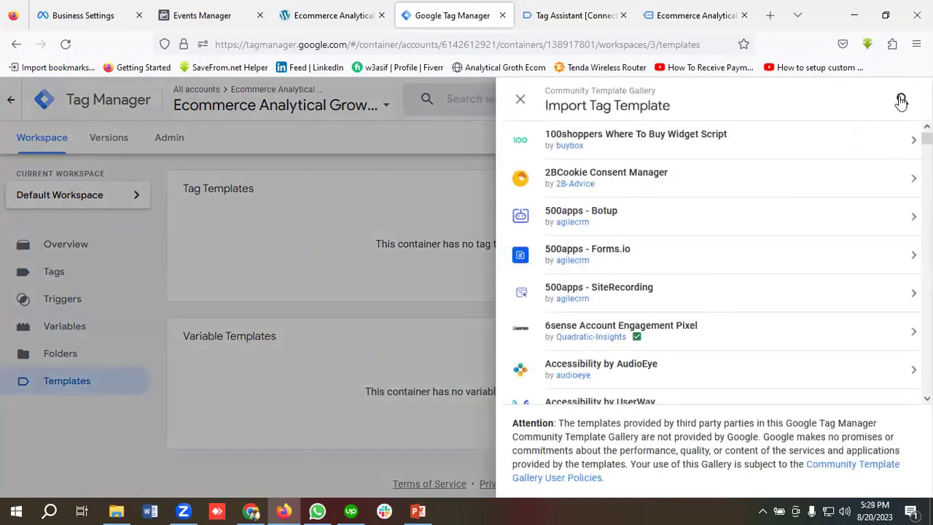
{"action": "left_click", "coordinate": [901, 102]}
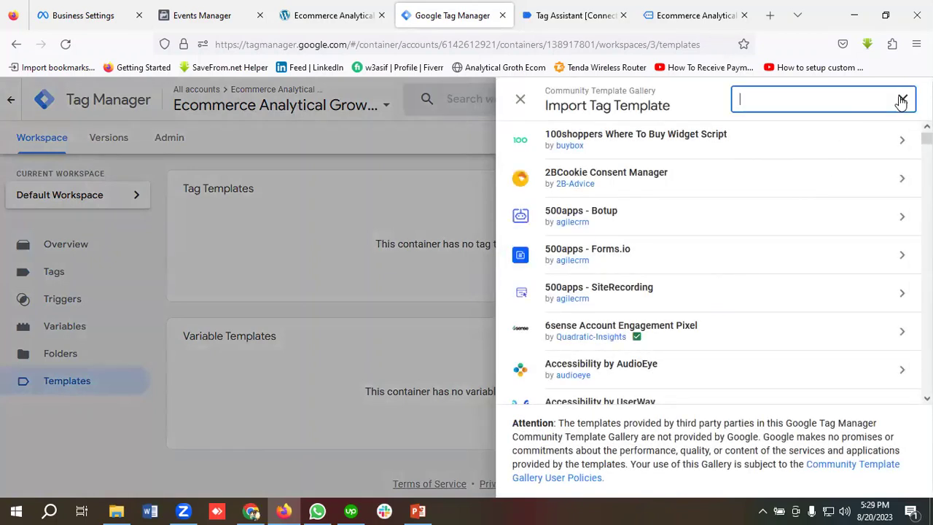
{"action": "type", "text": "fACEBOOK"}
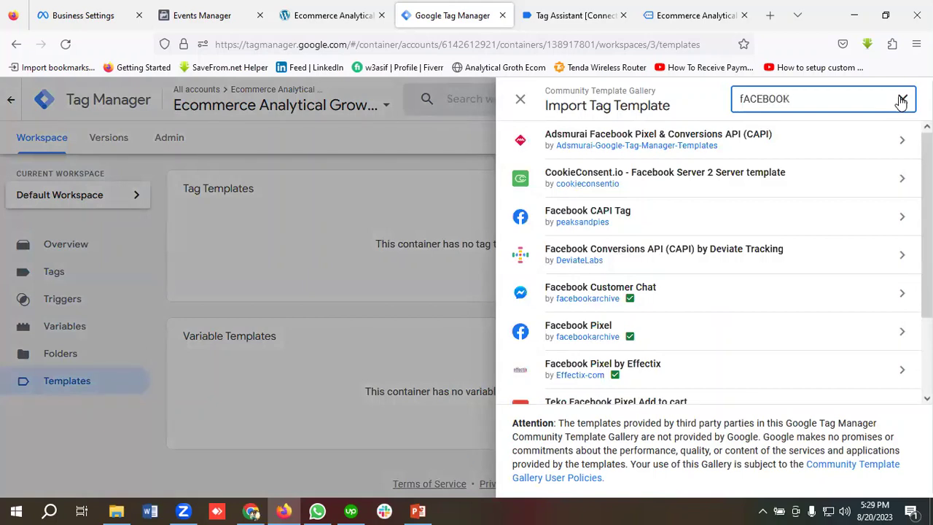
{"action": "type", "text": " pIXEL"}
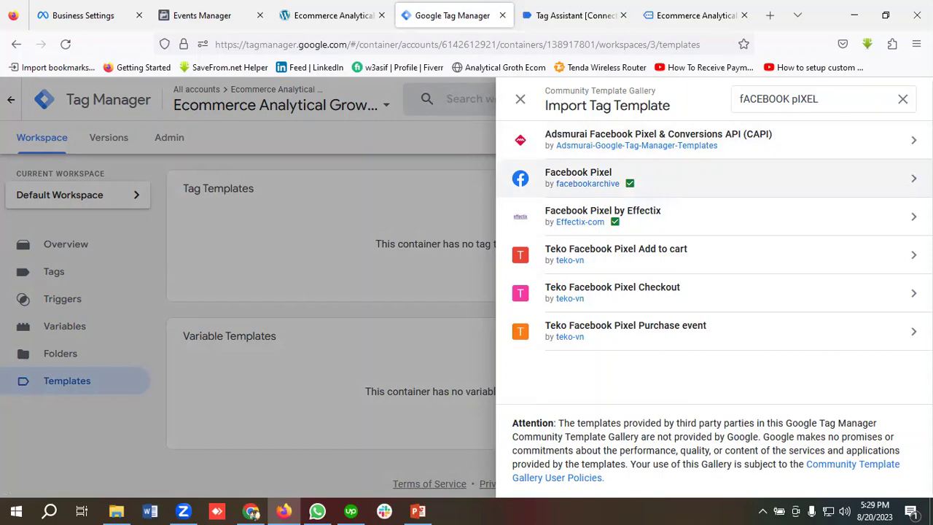
{"action": "left_click", "coordinate": [656, 178]}
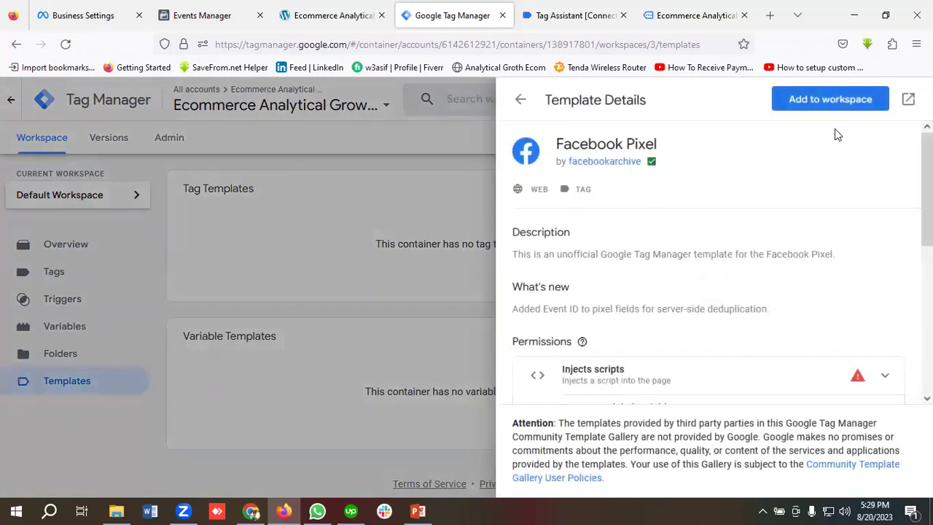
{"action": "left_click", "coordinate": [815, 100]}
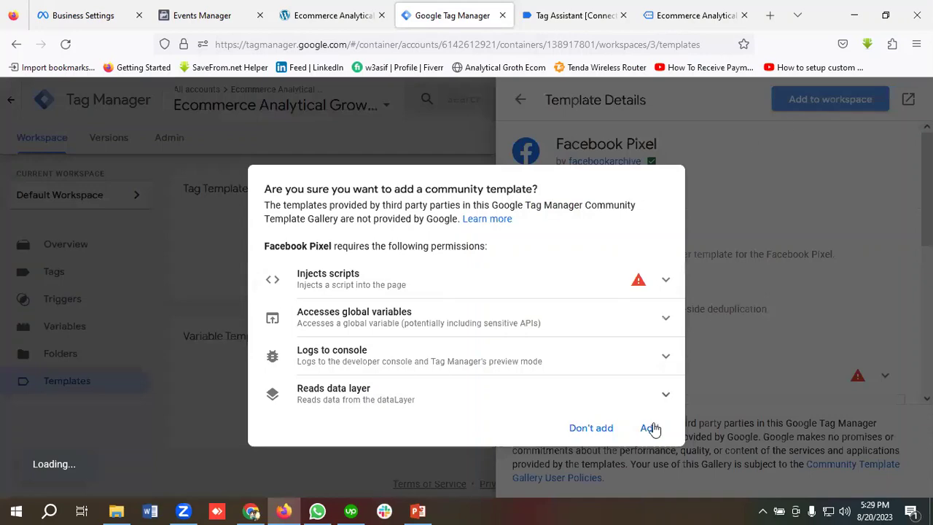
{"action": "left_click", "coordinate": [647, 430]}
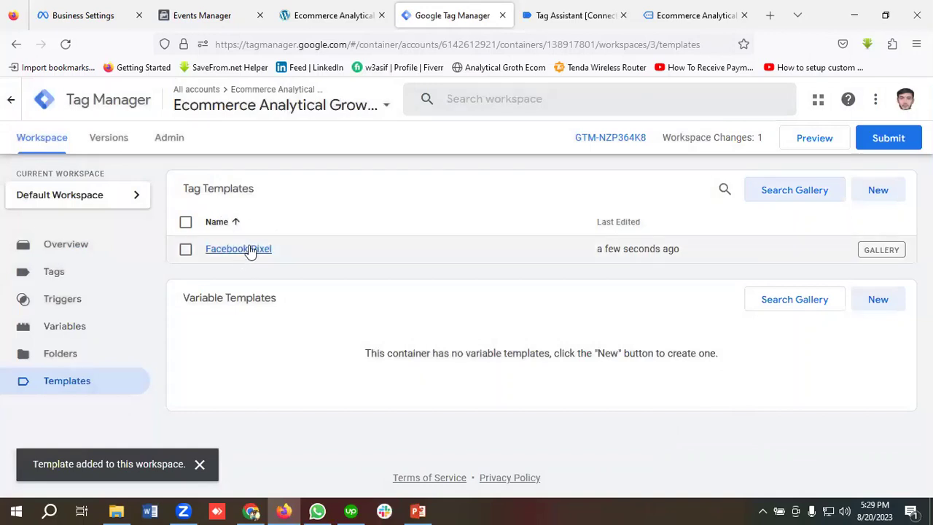
- Create a new tag in the container and name it "Facebook Base Pixel"
{"action": "left_click", "coordinate": [64, 280]}
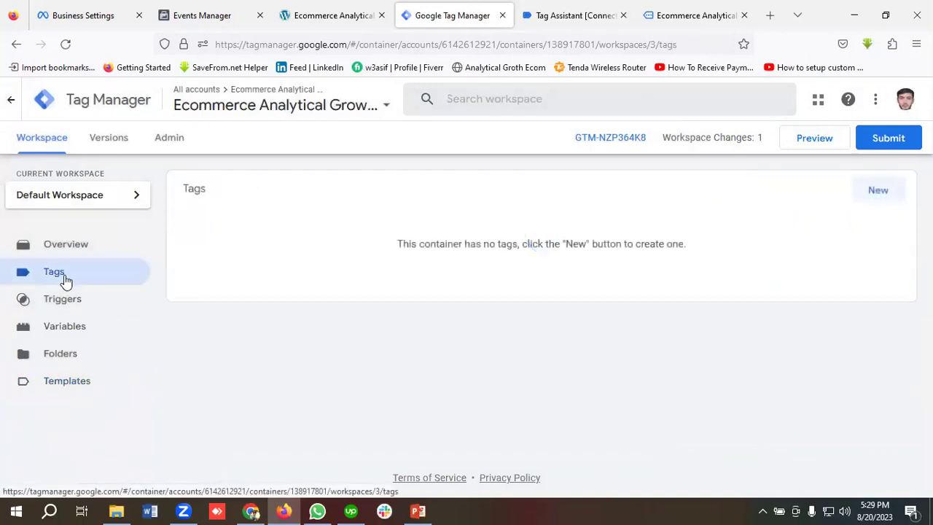
{"action": "left_click", "coordinate": [871, 191]}
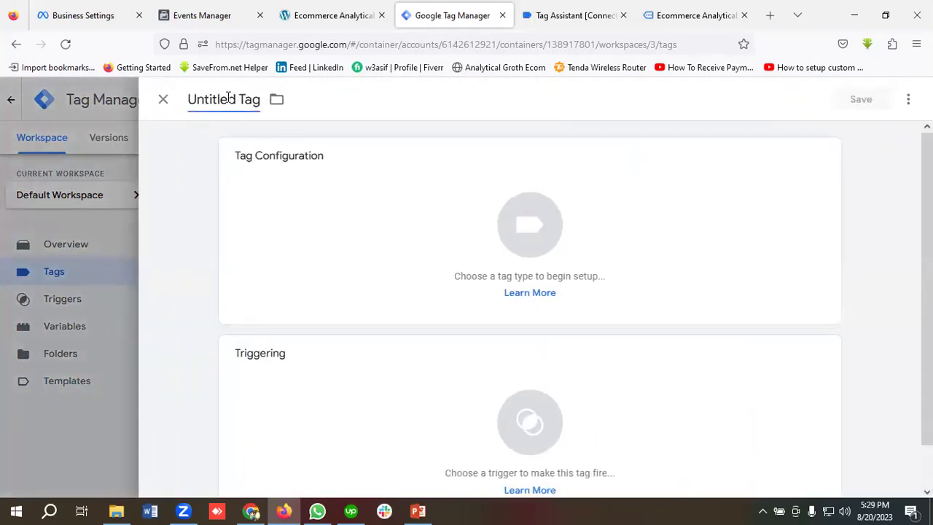
{"action": "left_click", "coordinate": [228, 98]}
{"action": "key", "text": "BackSpace"}
{"action": "type", "text": "Face"}
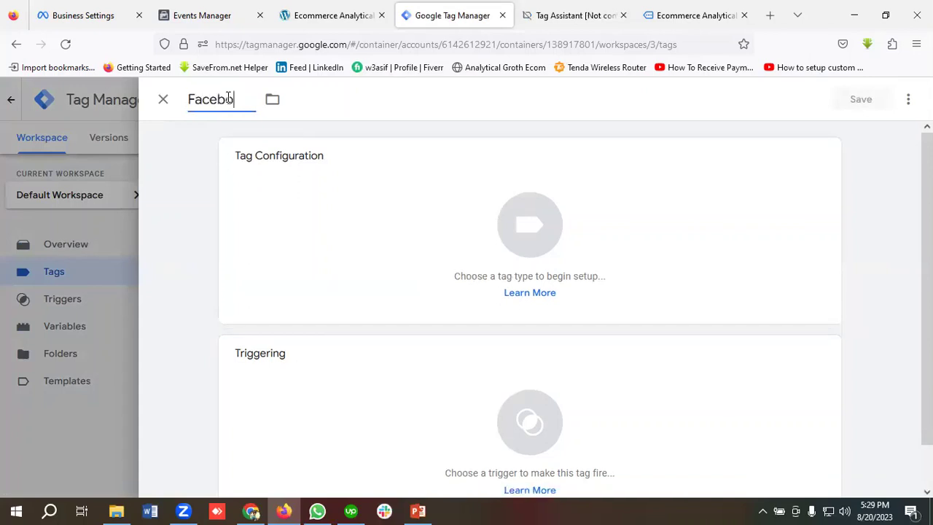
{"action": "type", "text": "book Base"}
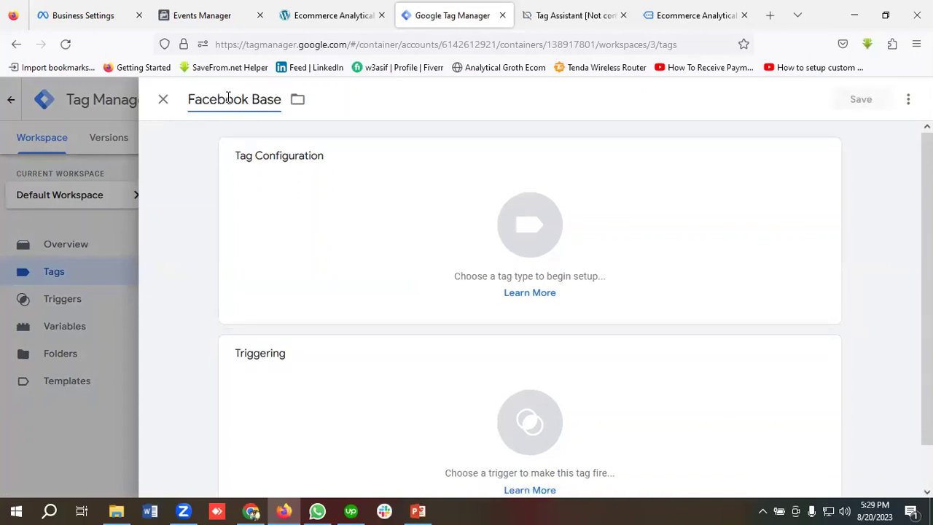
{"action": "type", "text": " Pixel"}
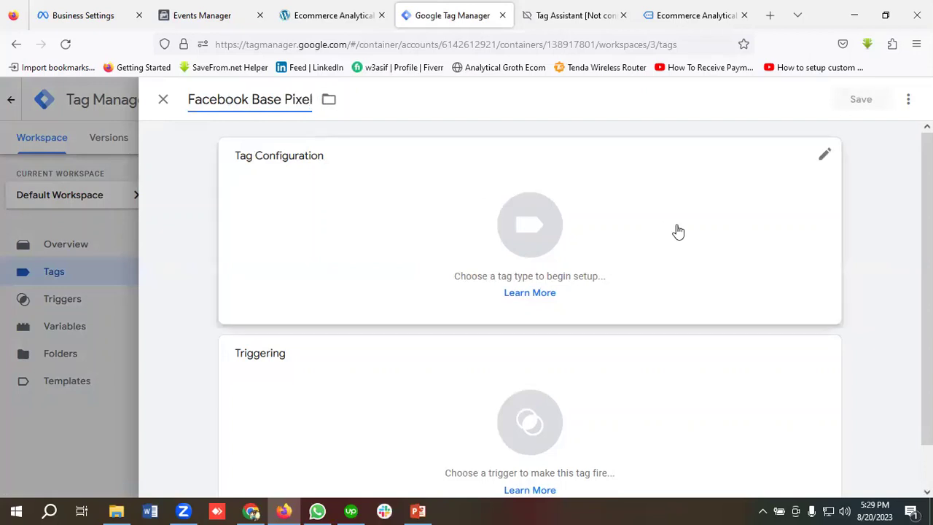
- Set the tag type to the Facebook Pixel gallery template by facebookarchive
{"action": "left_click", "coordinate": [518, 223]}
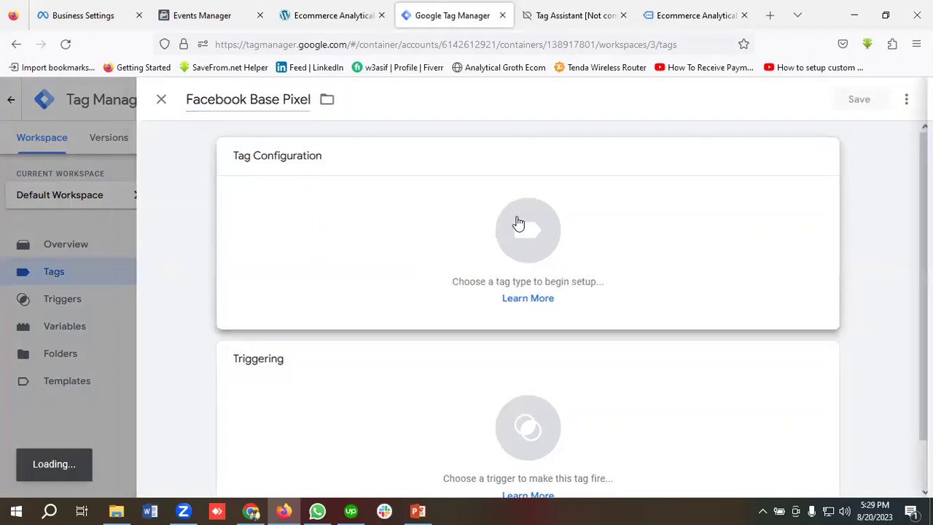
{"action": "scroll", "coordinate": [634, 250], "scroll_direction": "down", "scroll_amount": 5}
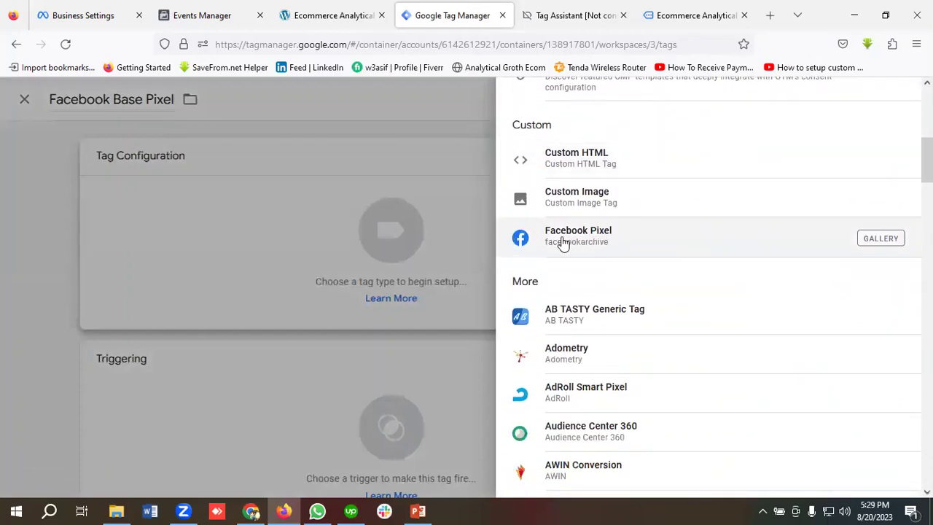
{"action": "left_click", "coordinate": [581, 241]}
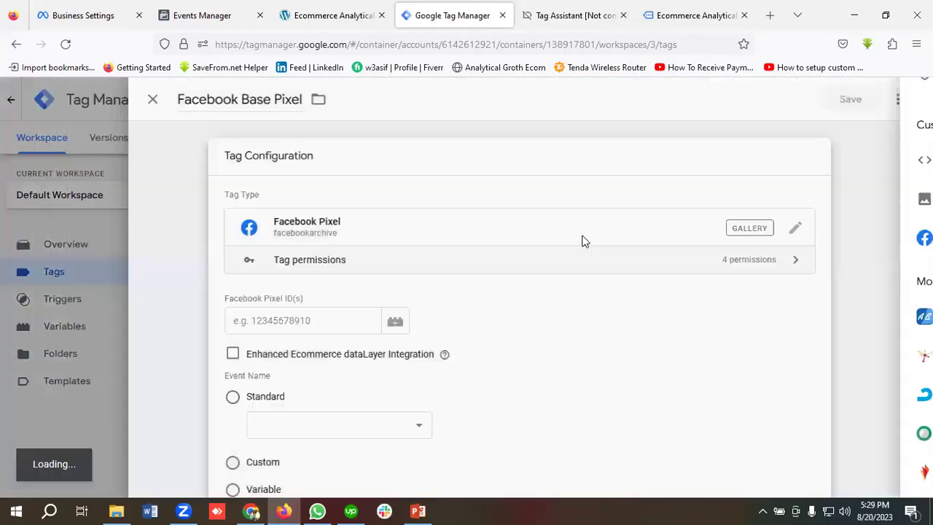
- Switch to Events Manager and copy the pixel ID from the settings of the Ecommerce Analytical Growth Pixel
{"action": "scroll", "coordinate": [290, 277], "scroll_direction": "down", "scroll_amount": 1}
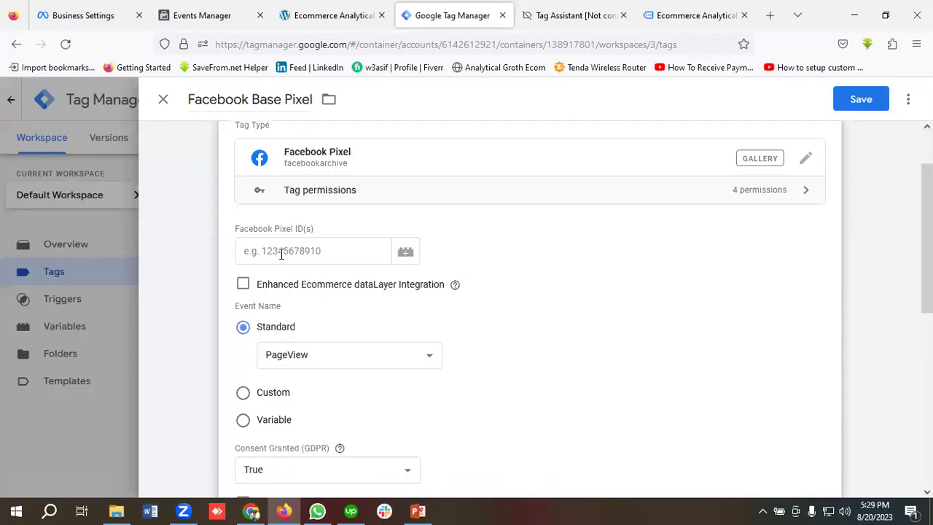
{"action": "left_click", "coordinate": [281, 254]}
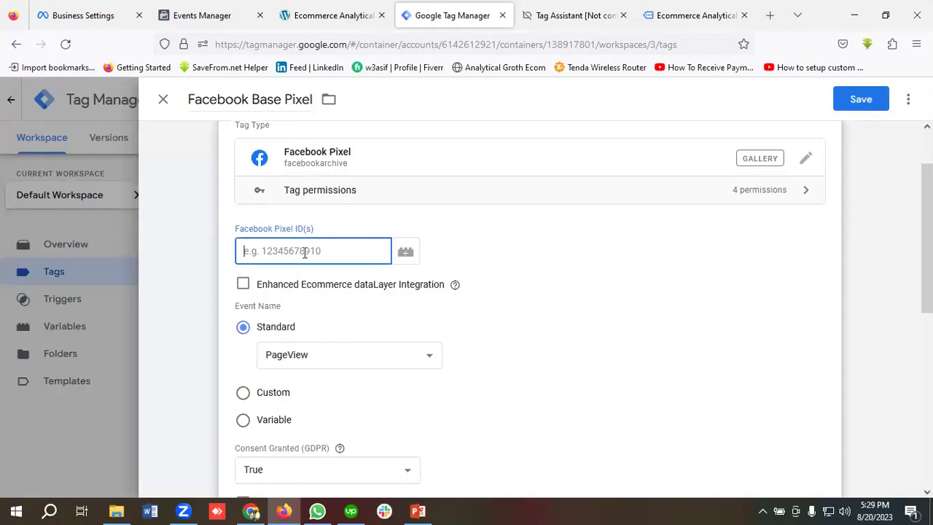
{"action": "left_click", "coordinate": [209, 11]}
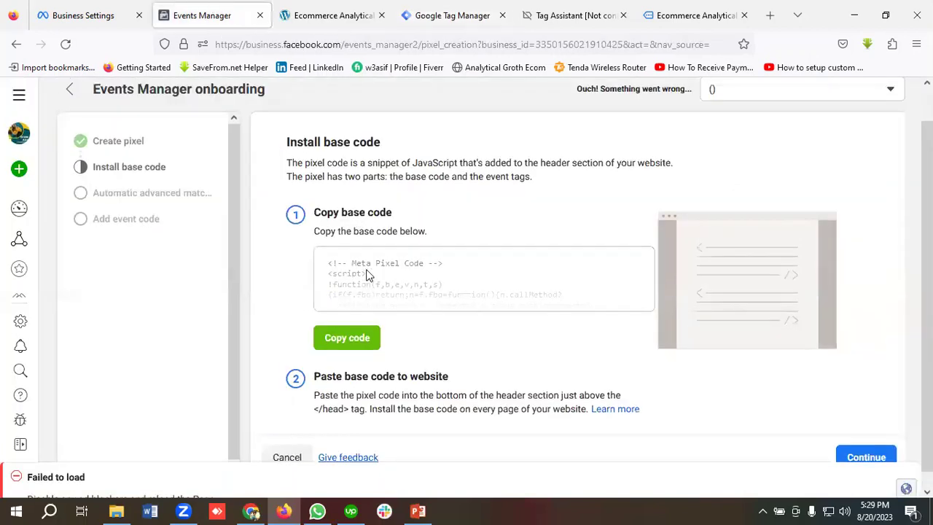
{"action": "left_click", "coordinate": [70, 125]}
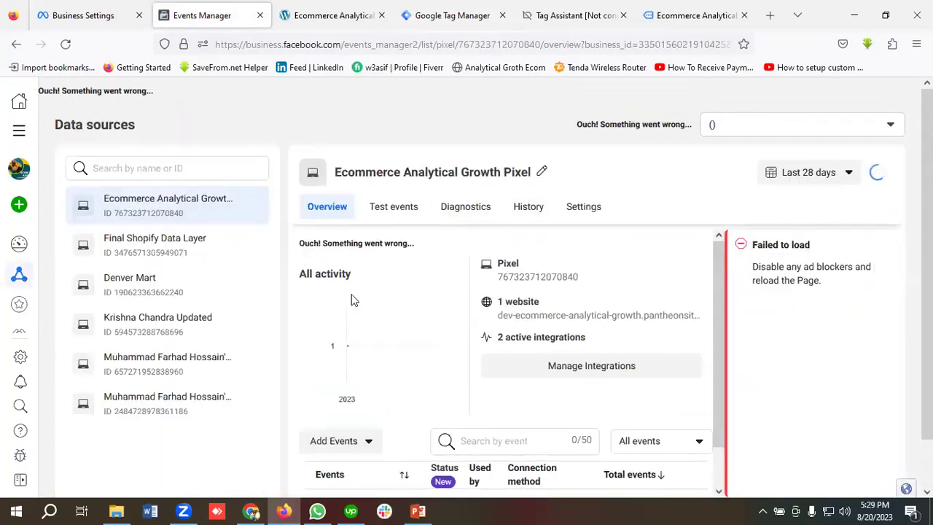
{"action": "left_click", "coordinate": [584, 208]}
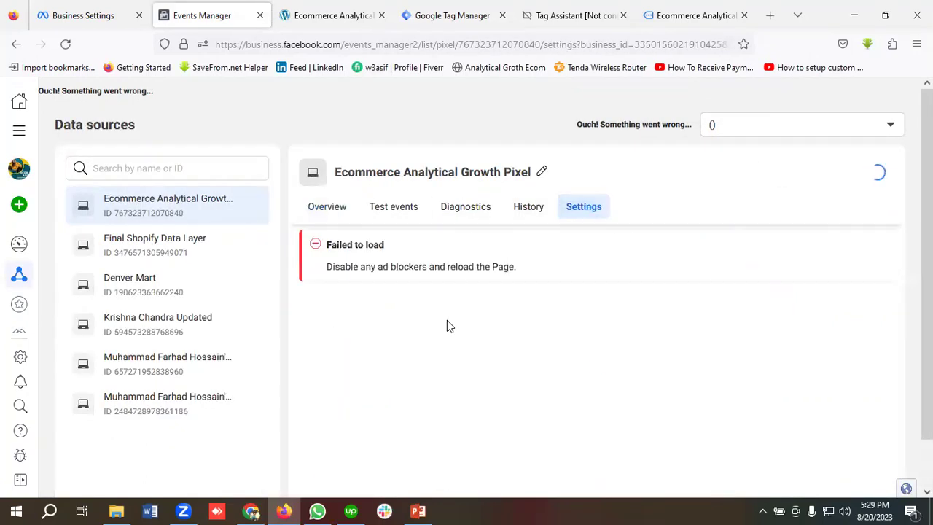
{"action": "left_click", "coordinate": [844, 129]}
{"action": "left_click", "coordinate": [785, 191]}
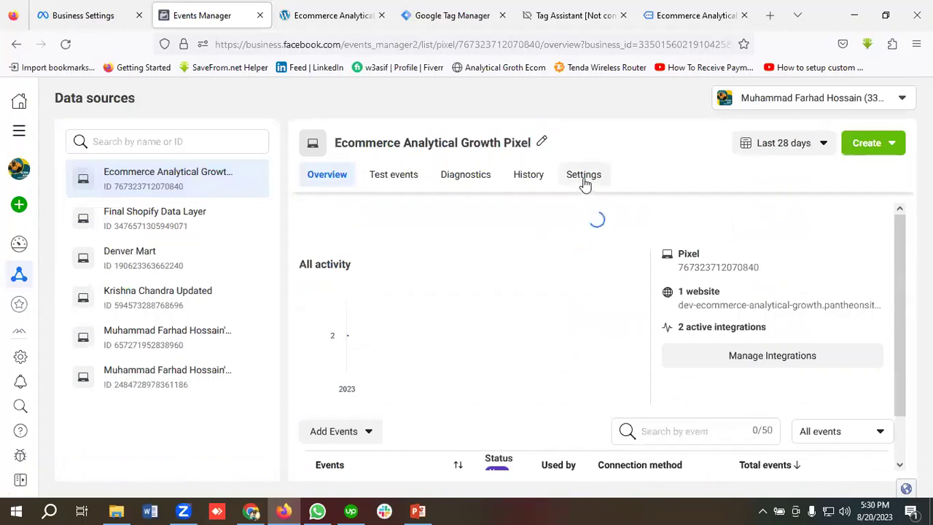
{"action": "left_click", "coordinate": [583, 183]}
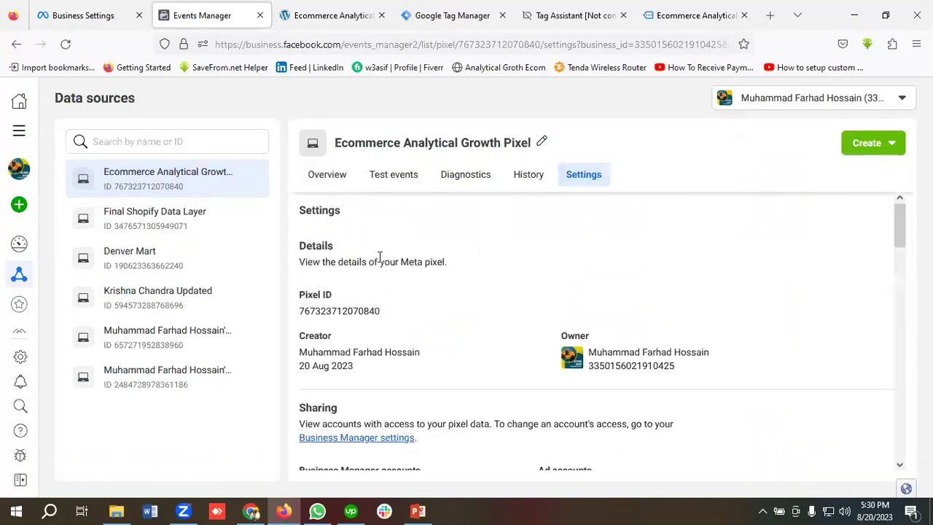
{"action": "scroll", "coordinate": [379, 257], "scroll_direction": "down", "scroll_amount": 1}
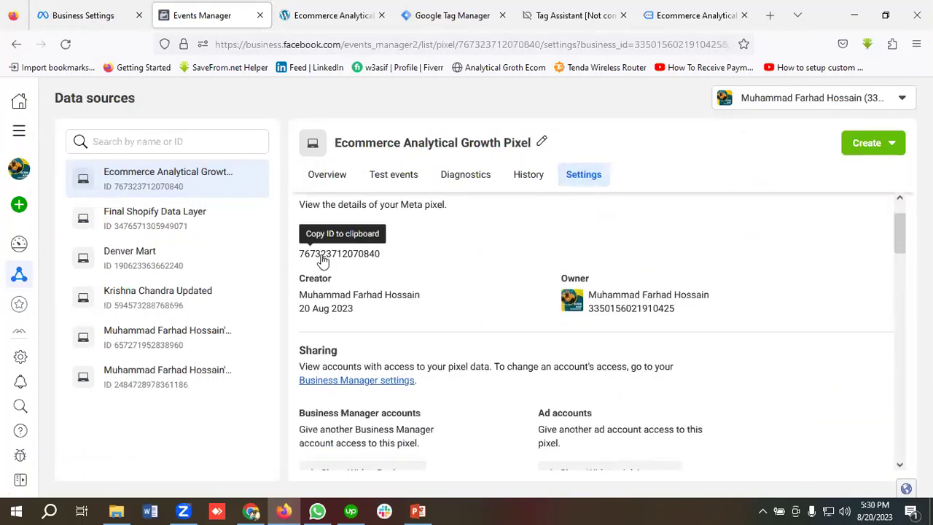
{"action": "left_click", "coordinate": [344, 259]}
- Return to Tag Manager, paste the copied ID as the tag's Facebook Pixel ID and select the standard PageView event
{"action": "left_click", "coordinate": [459, 15]}
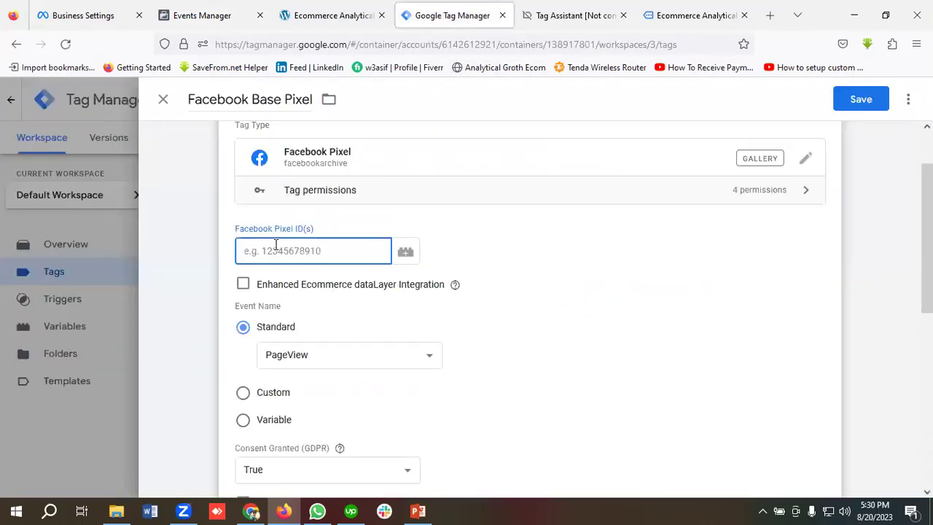
{"action": "key", "text": "ctrl+v"}
{"action": "scroll", "coordinate": [325, 306], "scroll_direction": "down", "scroll_amount": 1}
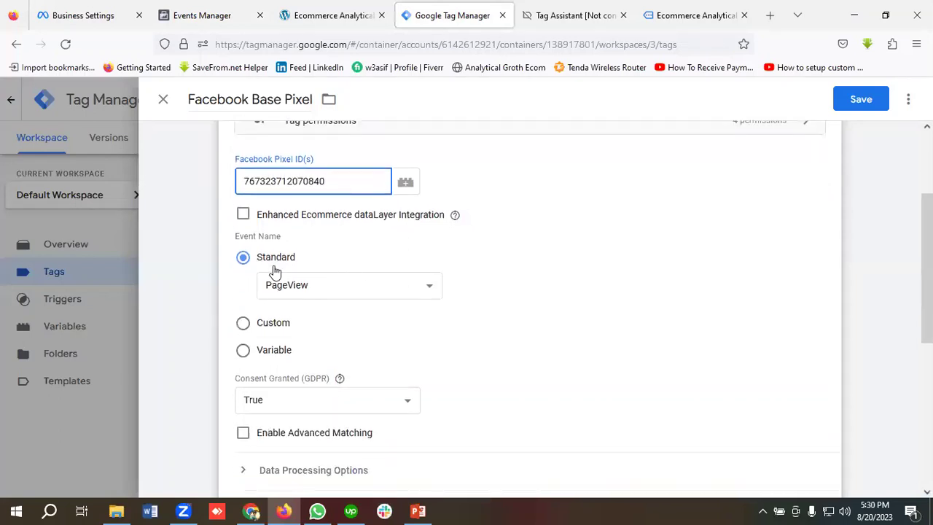
{"action": "left_click", "coordinate": [334, 293]}
{"action": "left_click", "coordinate": [311, 312]}
{"action": "scroll", "coordinate": [358, 273], "scroll_direction": "down", "scroll_amount": 5}
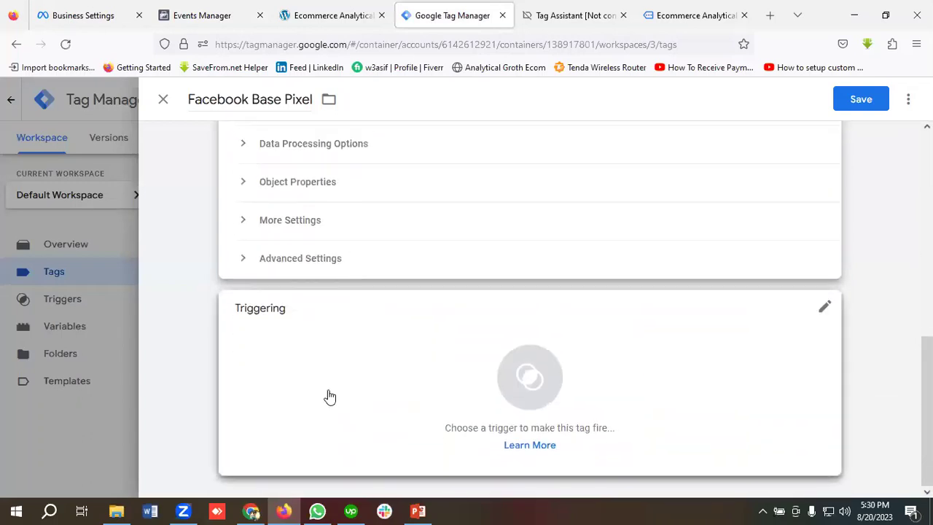
- Assign the All Pages trigger to the Facebook Base Pixel tag and save the tag
{"action": "left_click", "coordinate": [330, 397]}
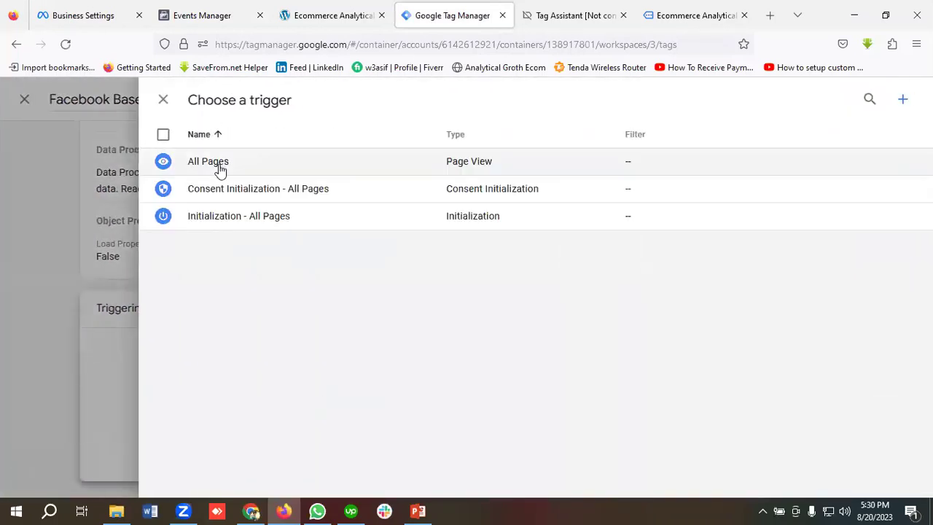
{"action": "left_click", "coordinate": [220, 166]}
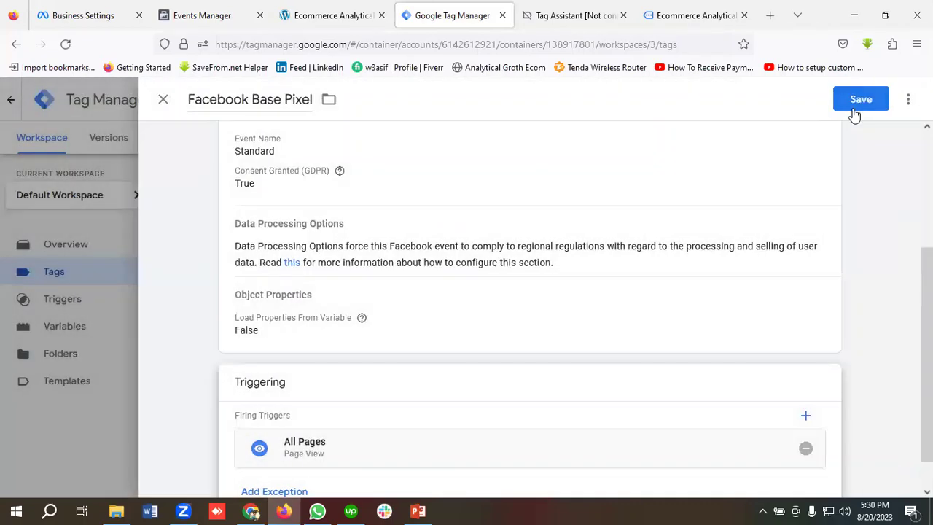
{"action": "left_click", "coordinate": [860, 102]}
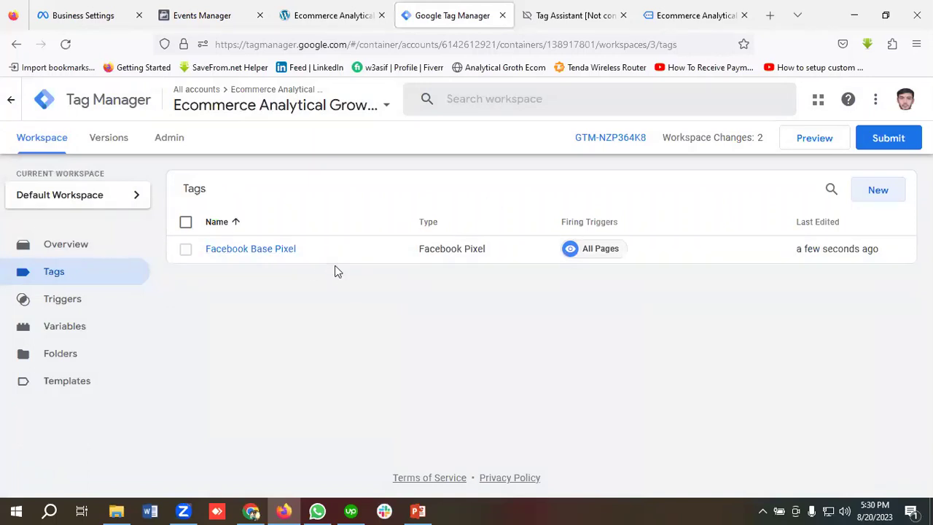
- Preview the container on the store site, check the fired tags in Tag Assistant's summary, and return to Tag Manager
{"action": "left_click", "coordinate": [823, 143]}
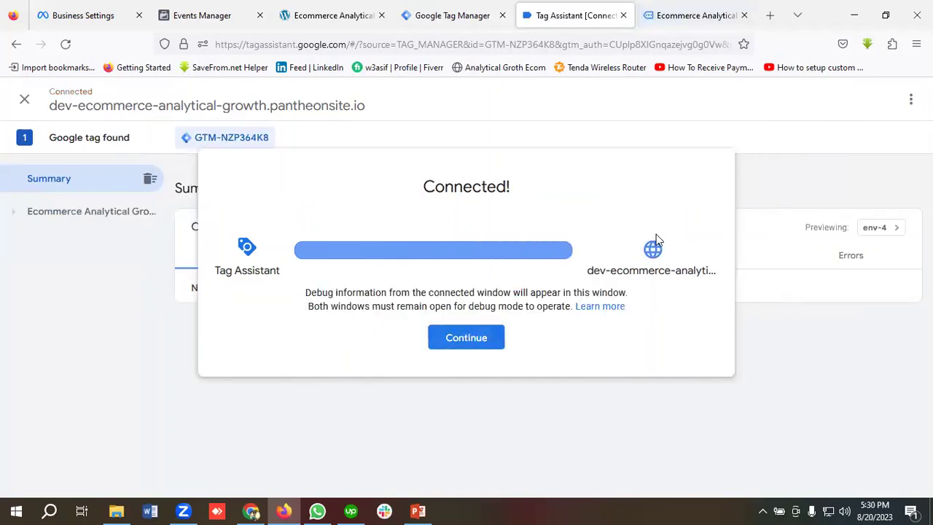
{"action": "left_click", "coordinate": [683, 9]}
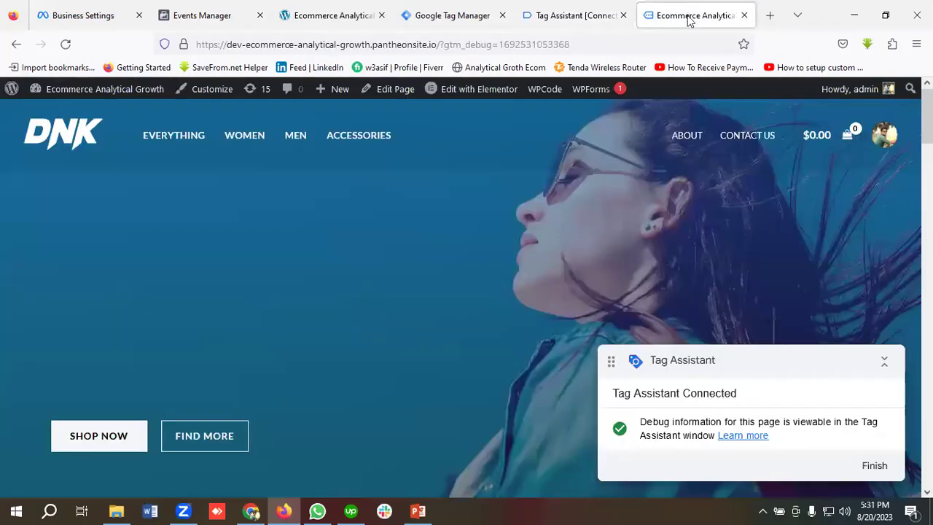
{"action": "scroll", "coordinate": [772, 324], "scroll_direction": "down", "scroll_amount": 3}
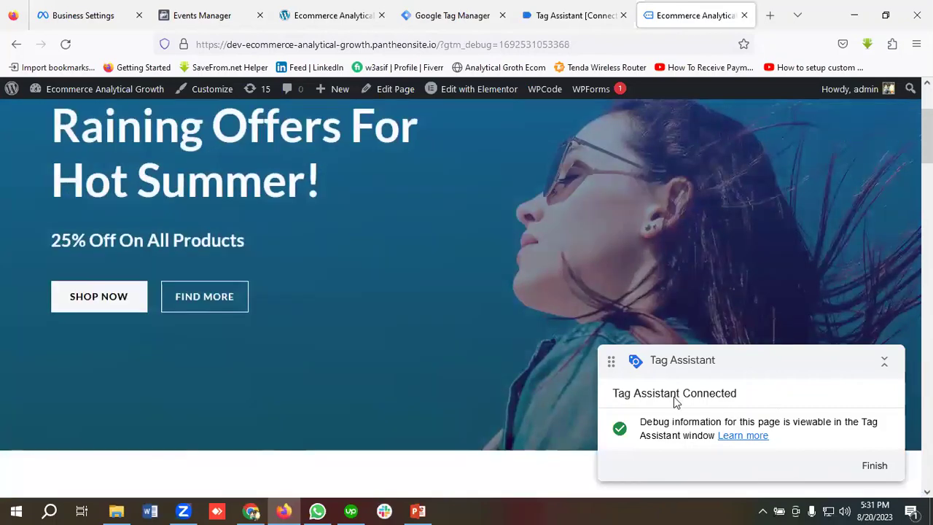
{"action": "left_click", "coordinate": [574, 14]}
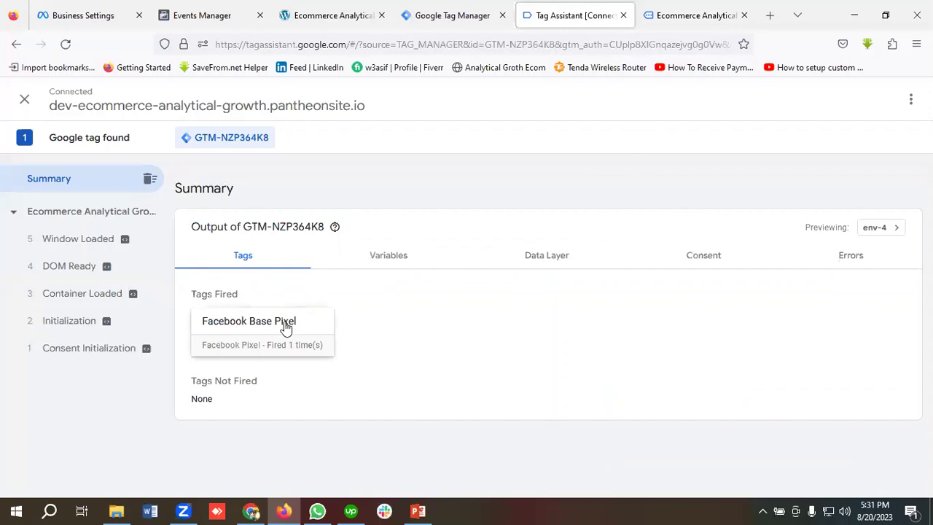
{"action": "left_click", "coordinate": [452, 13]}
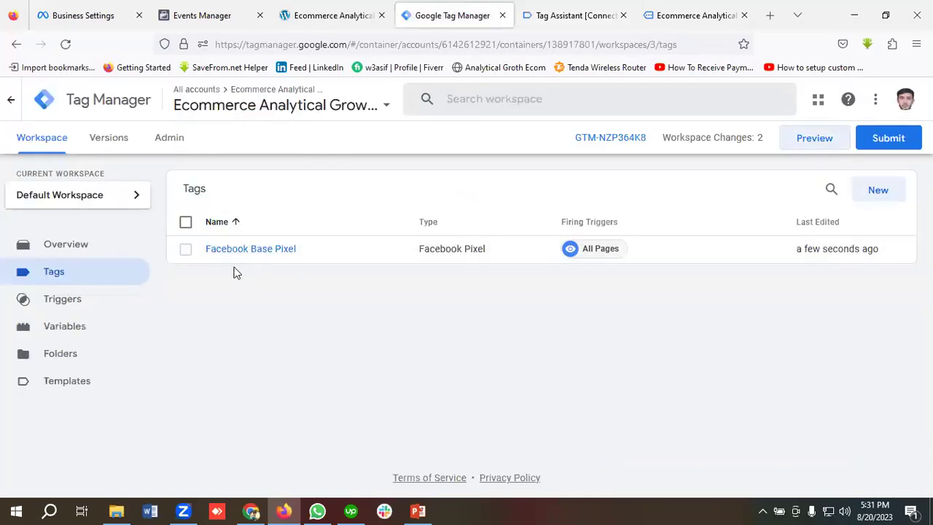